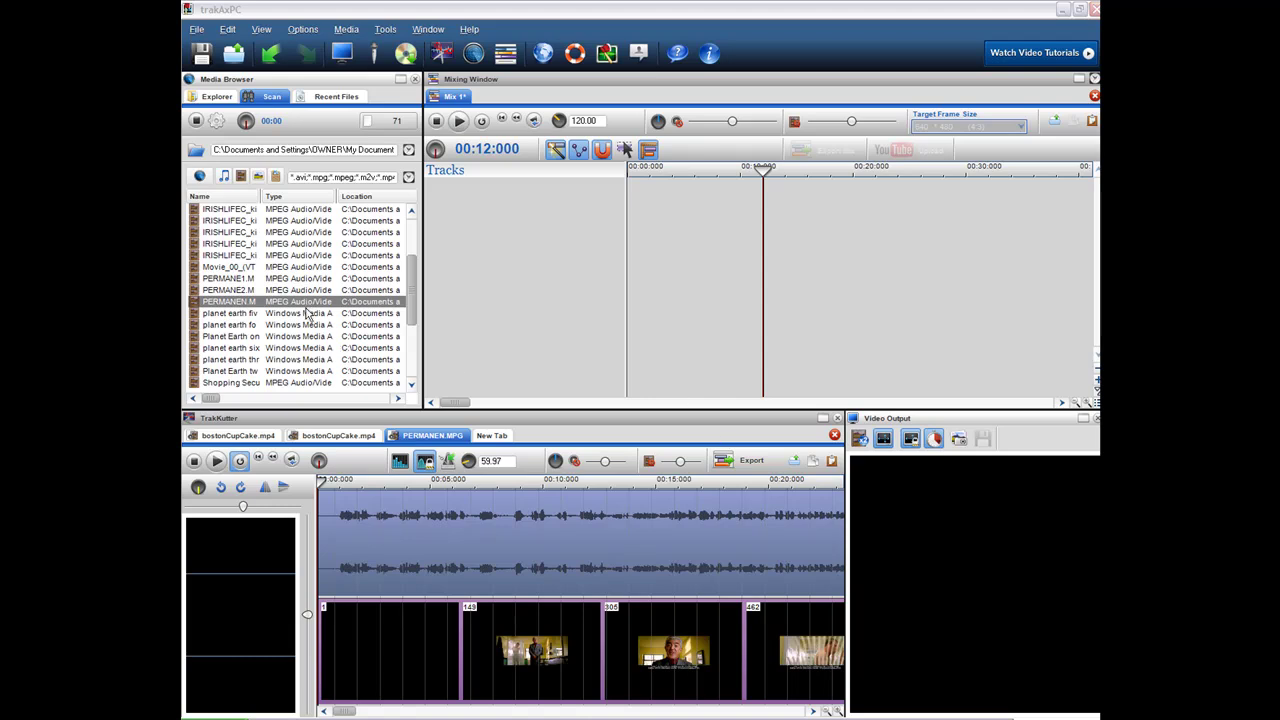
# Step: Add PERMANEN.MPG to the mix with both its tracks starting at 00:00, playhead near 00:06
pyautogui.moveTo(304, 304); pyautogui.dragTo(688, 243)
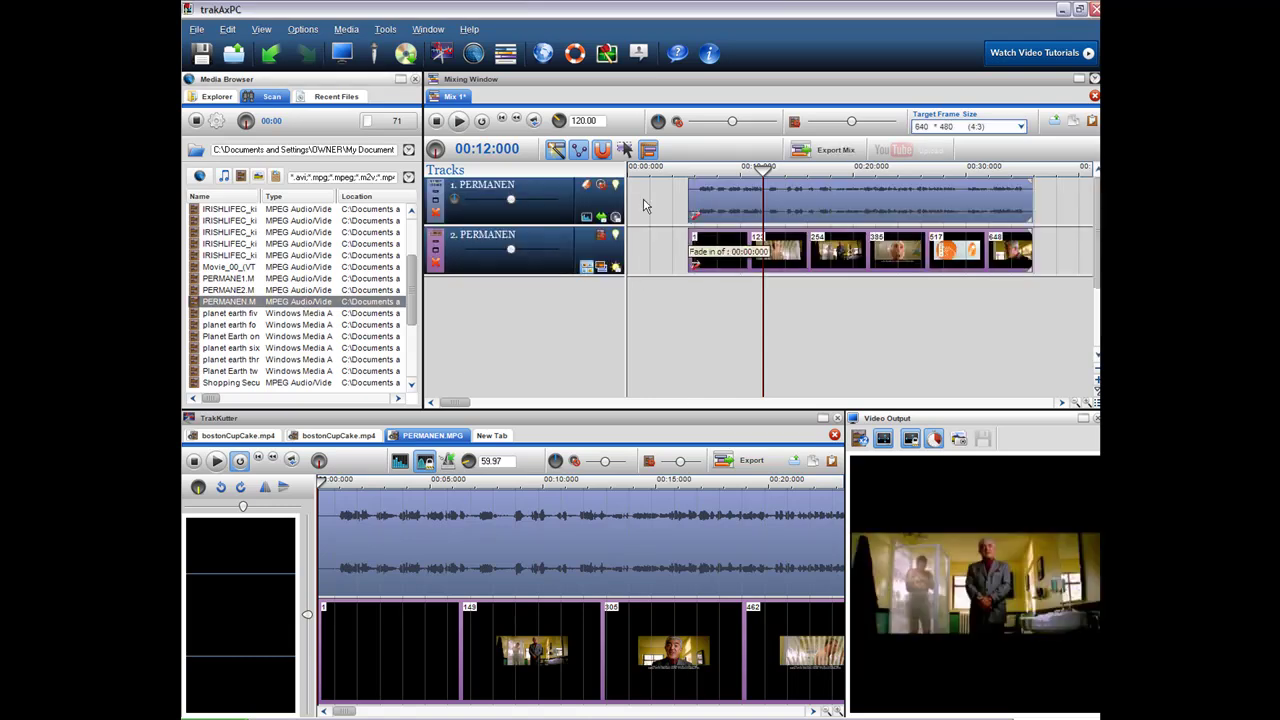
pyautogui.moveTo(677, 197); pyautogui.dragTo(745, 266)
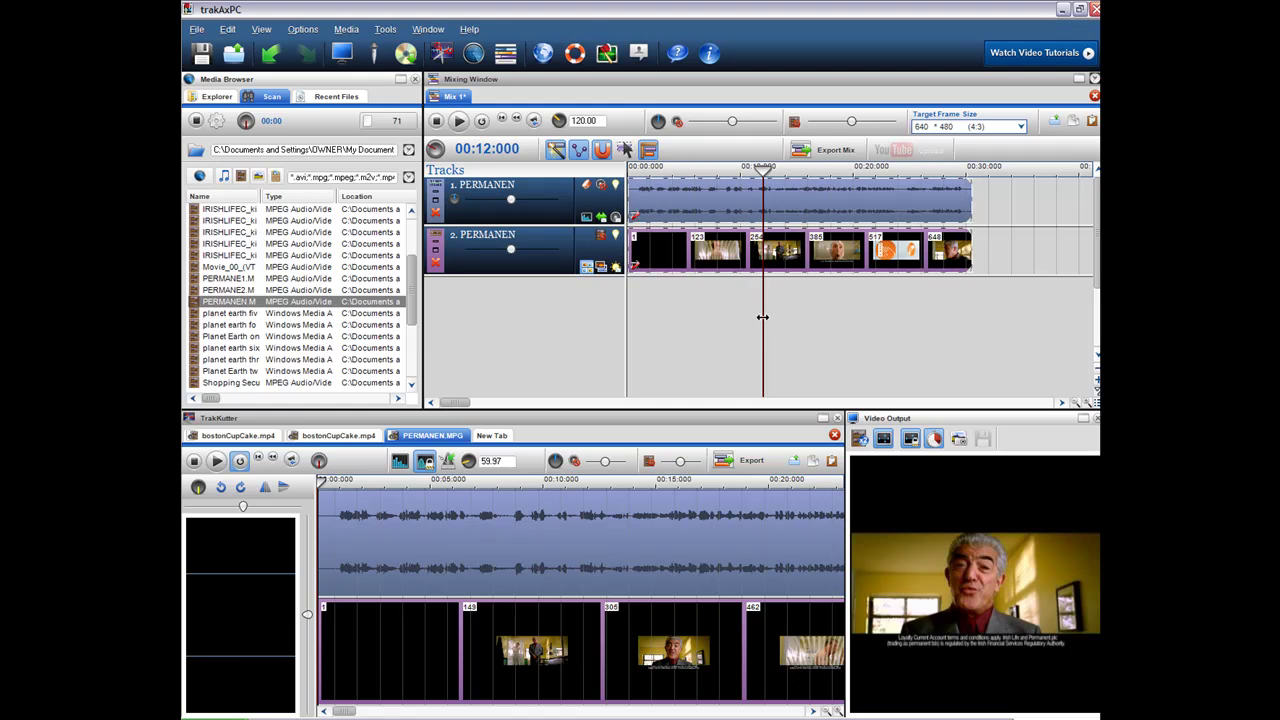
pyautogui.moveTo(761, 317); pyautogui.dragTo(696, 303)
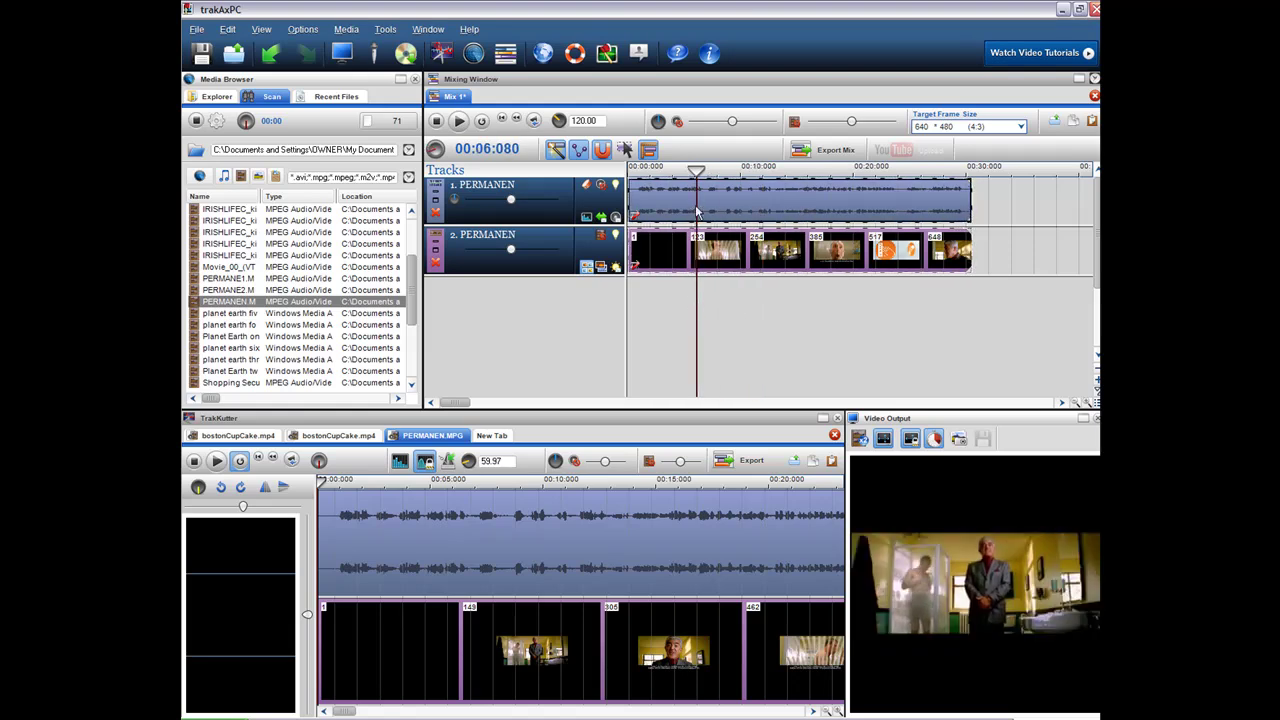
pyautogui.rightClick(697, 207)
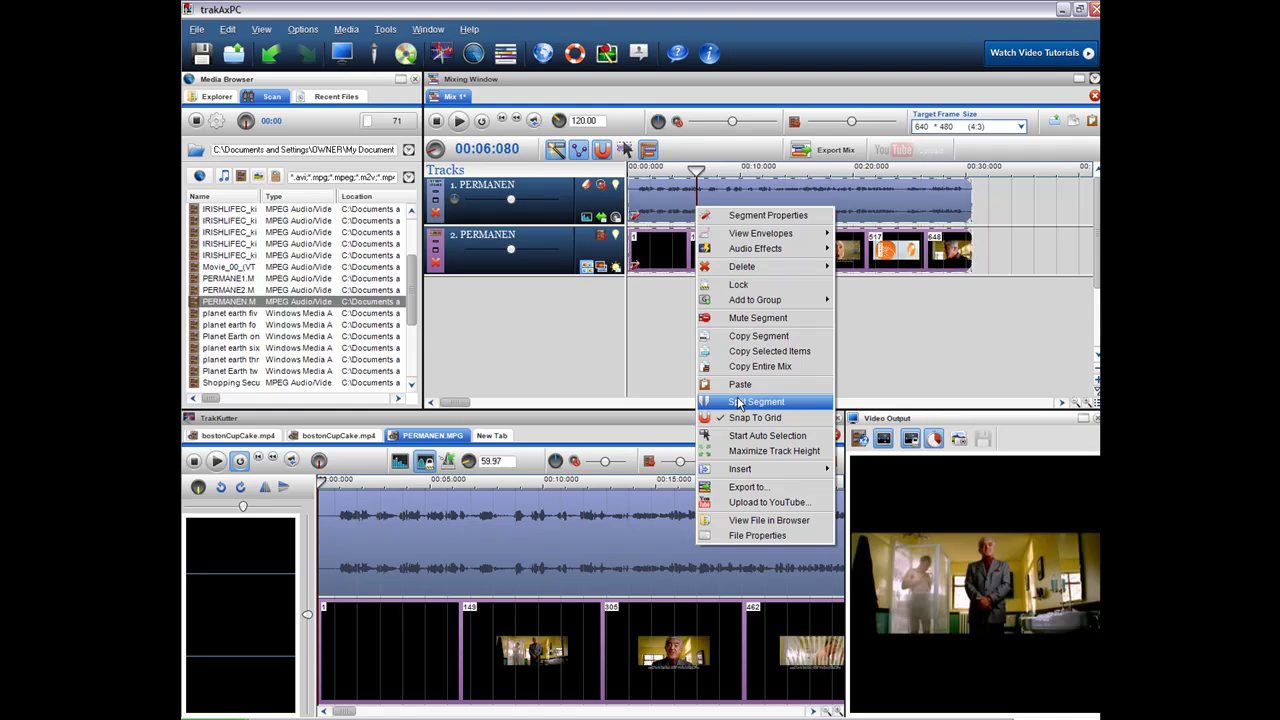
pyautogui.click(672, 336)
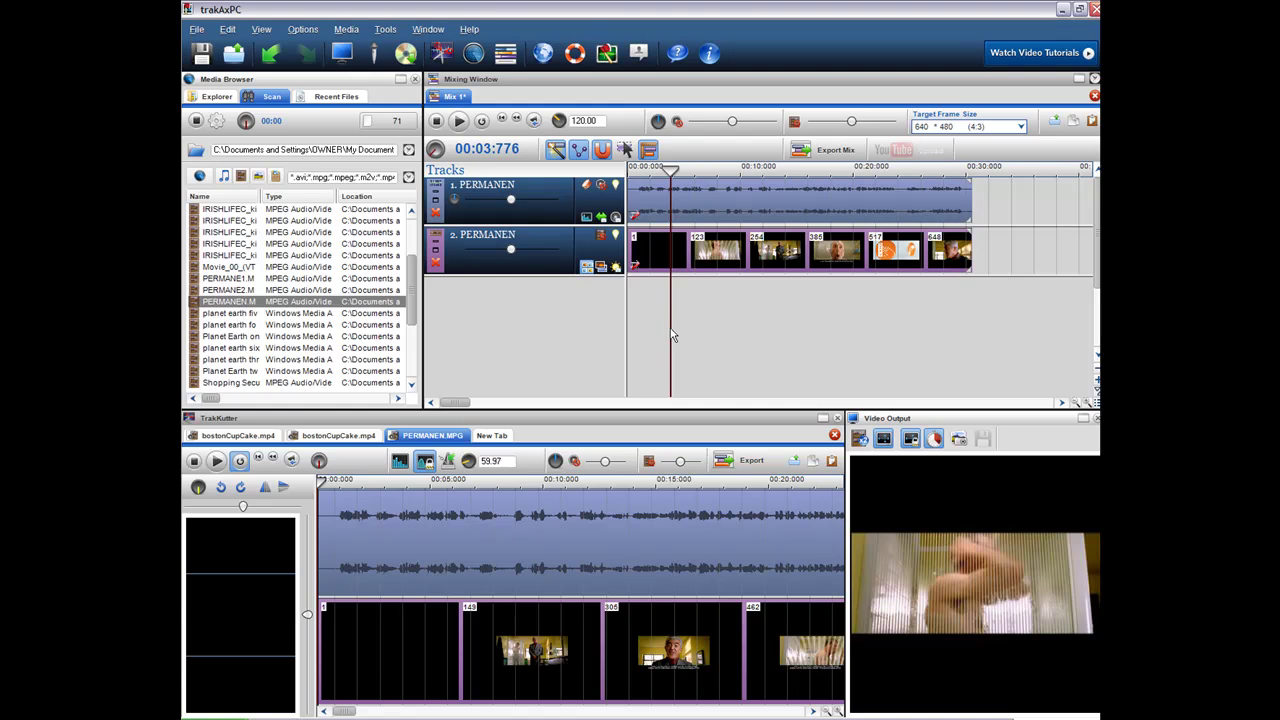
pyautogui.click(461, 121)
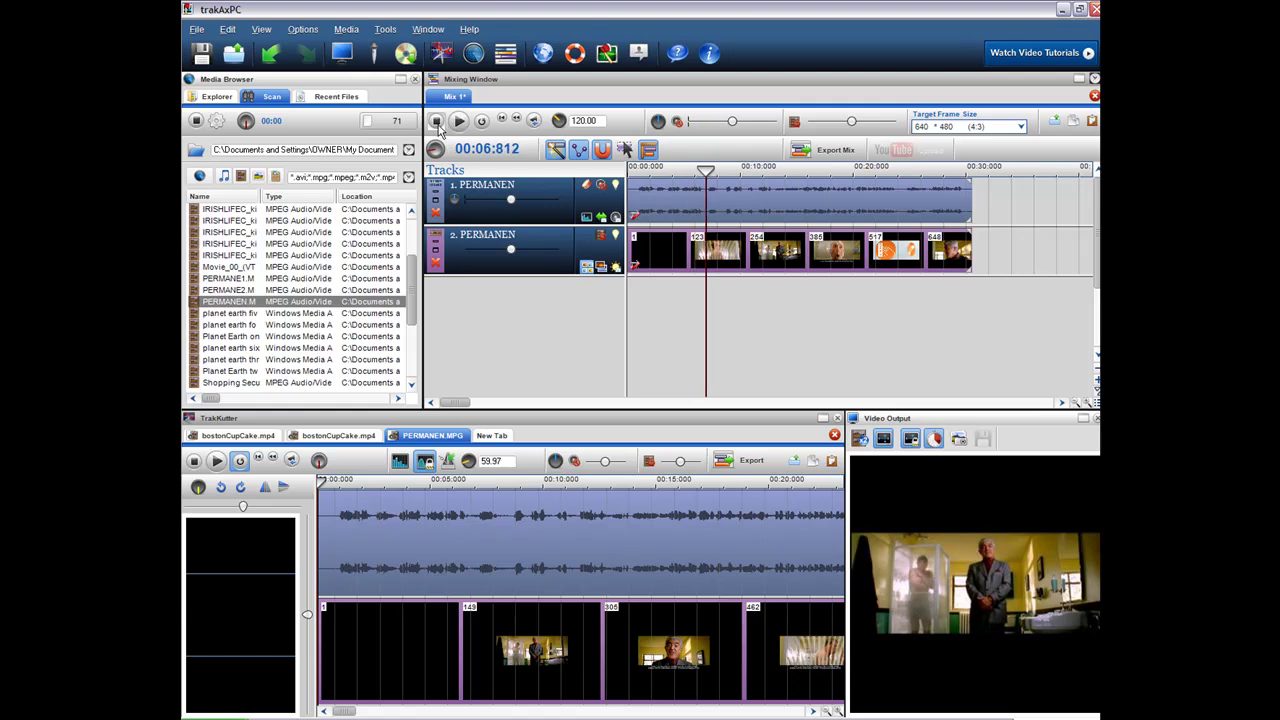
pyautogui.click(437, 121)
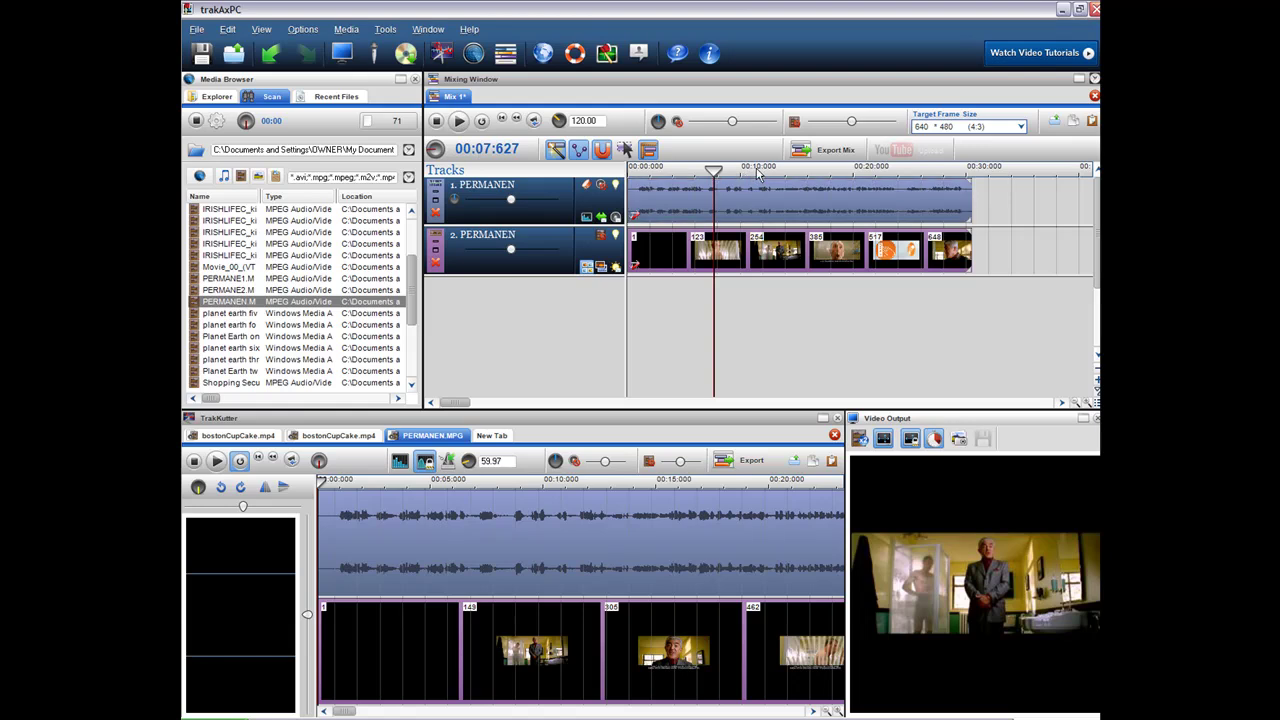
pyautogui.click(782, 198)
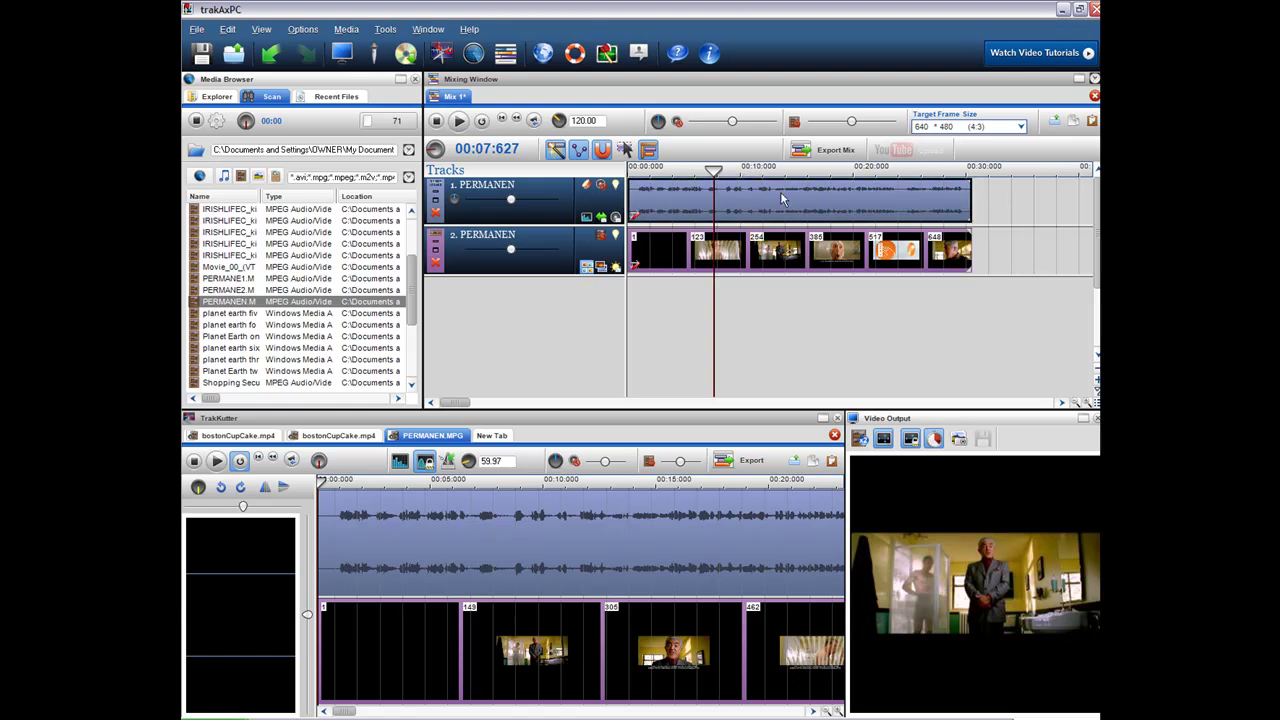
# Step: Create a loop region on the mix ruler spanning about 10 to 20 seconds
pyautogui.rightClick(829, 175)
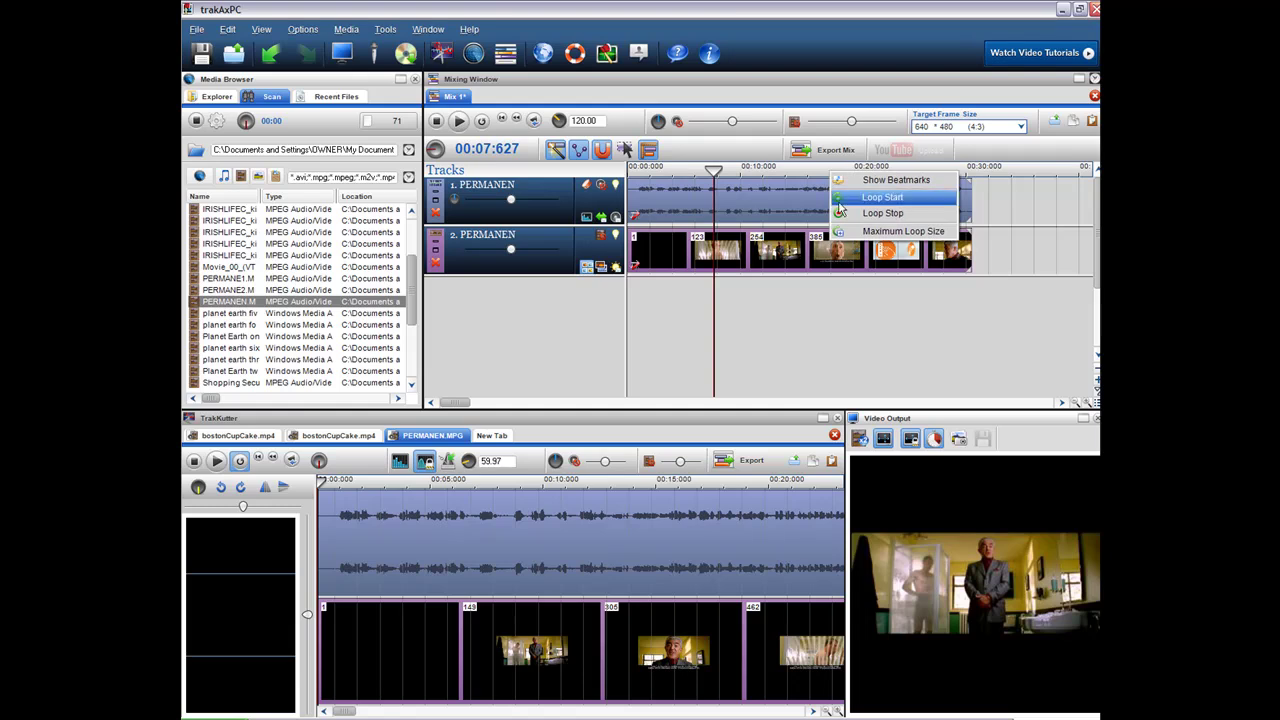
pyautogui.click(840, 199)
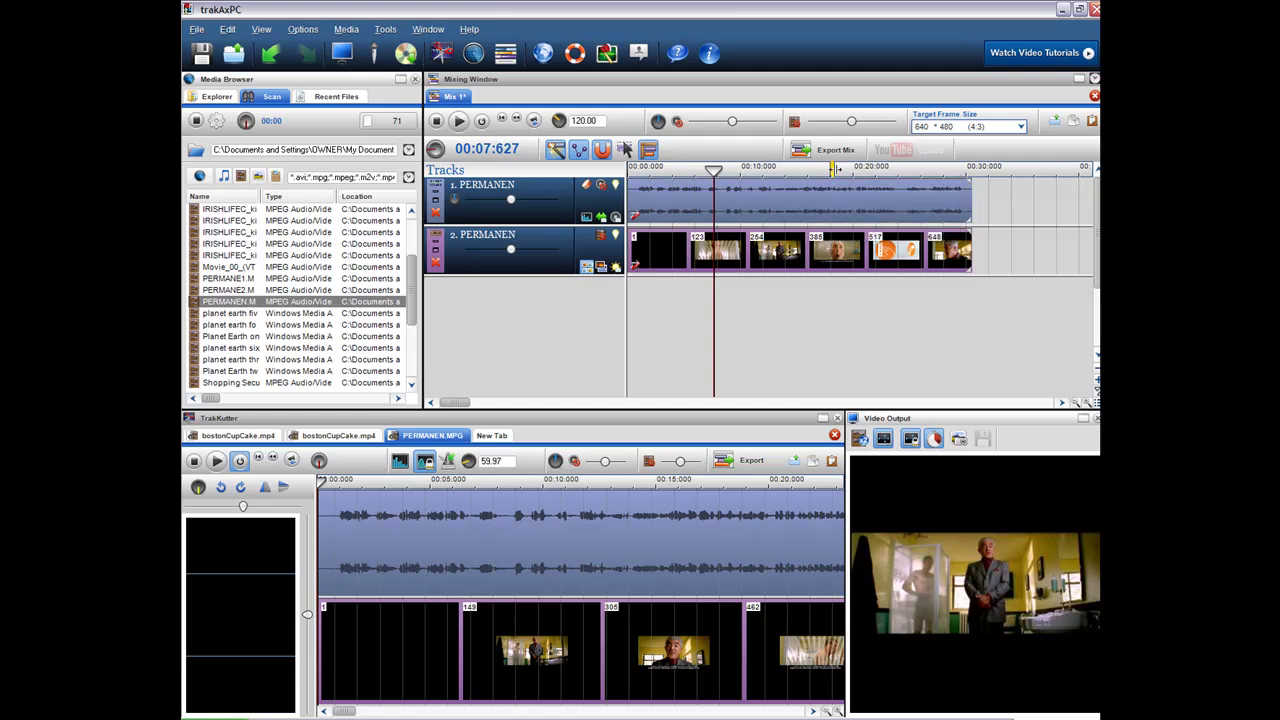
pyautogui.moveTo(833, 171); pyautogui.dragTo(877, 178)
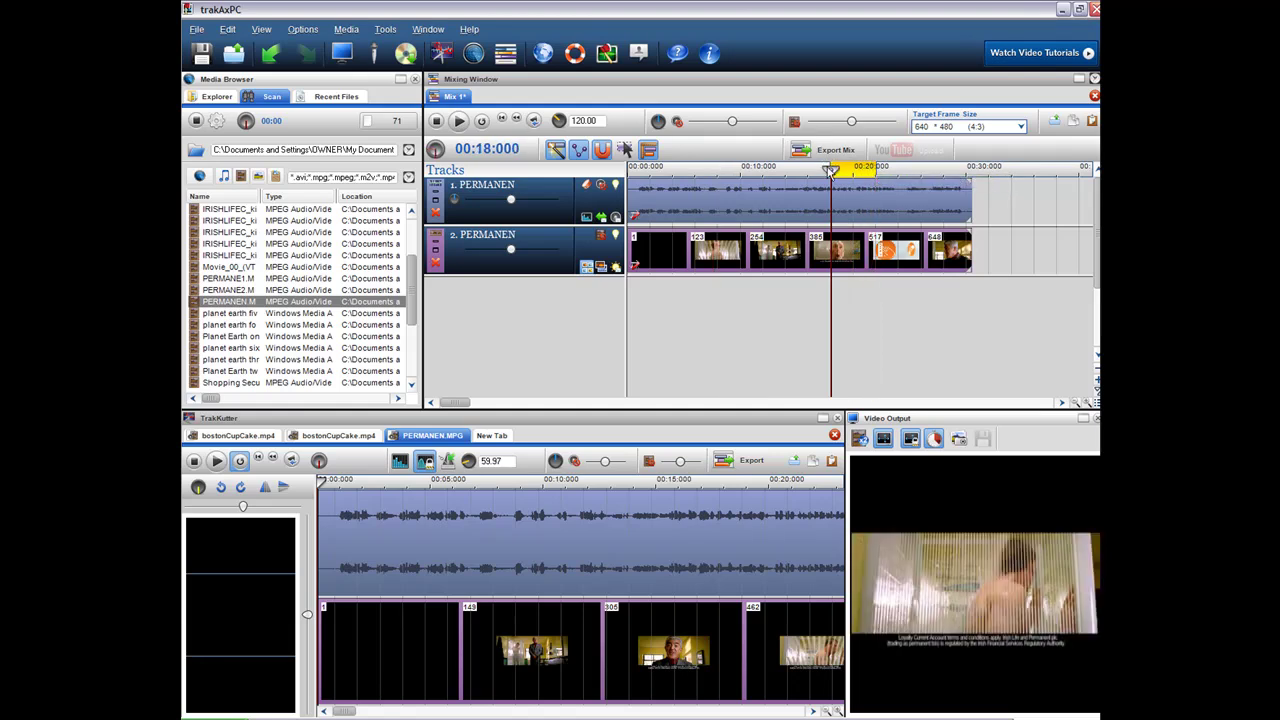
pyautogui.moveTo(830, 170); pyautogui.dragTo(766, 168)
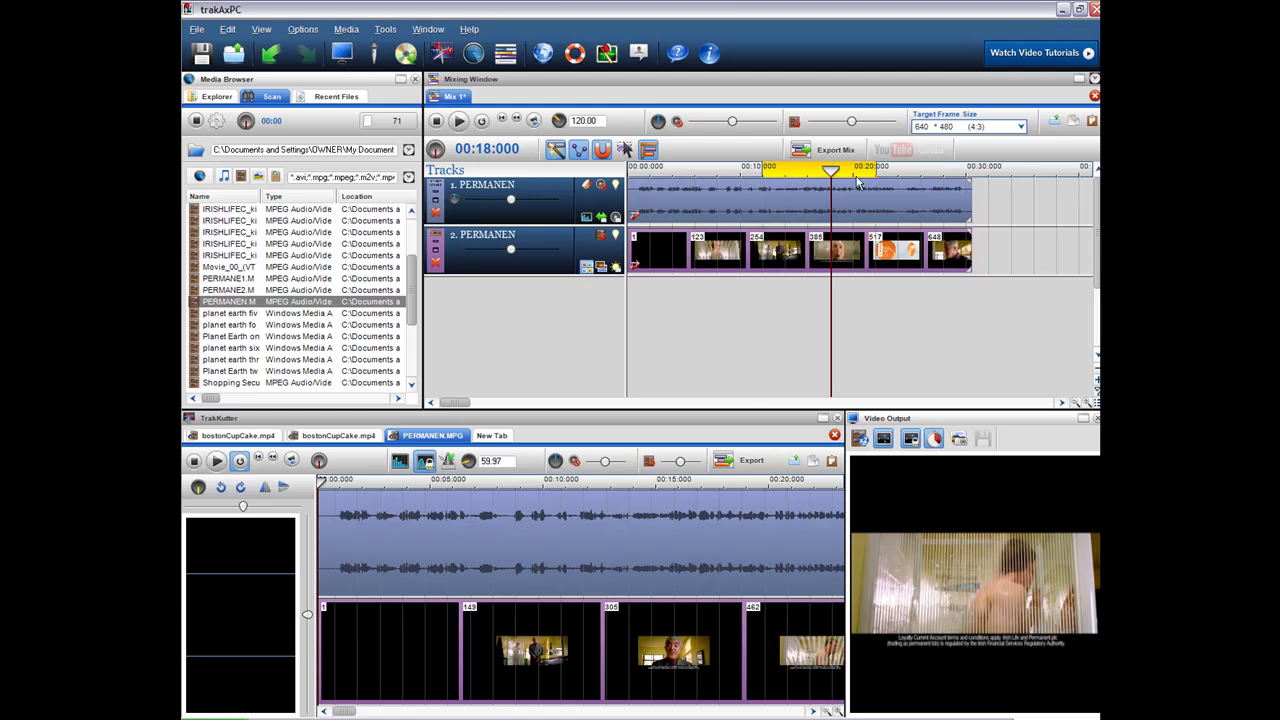
pyautogui.moveTo(877, 168); pyautogui.dragTo(876, 168)
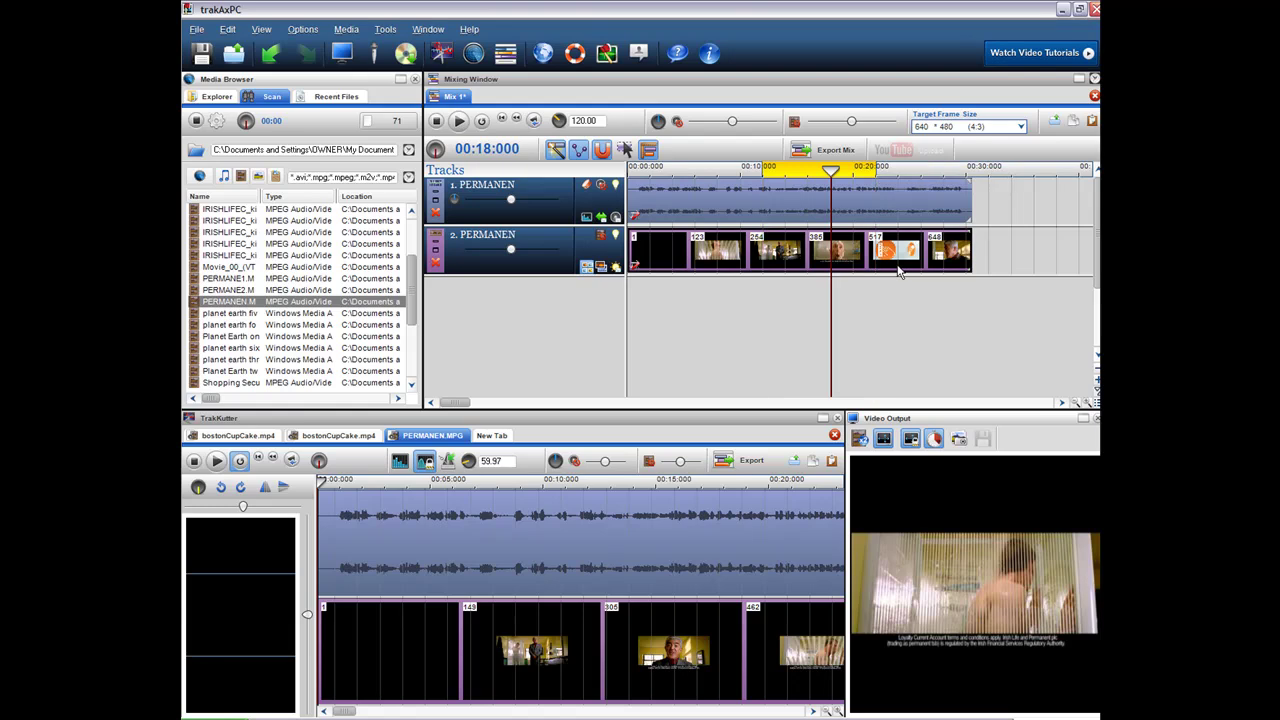
# Step: Turn the loop region into a selection and cut it from both PERMANEN tracks
pyautogui.rightClick(778, 172)
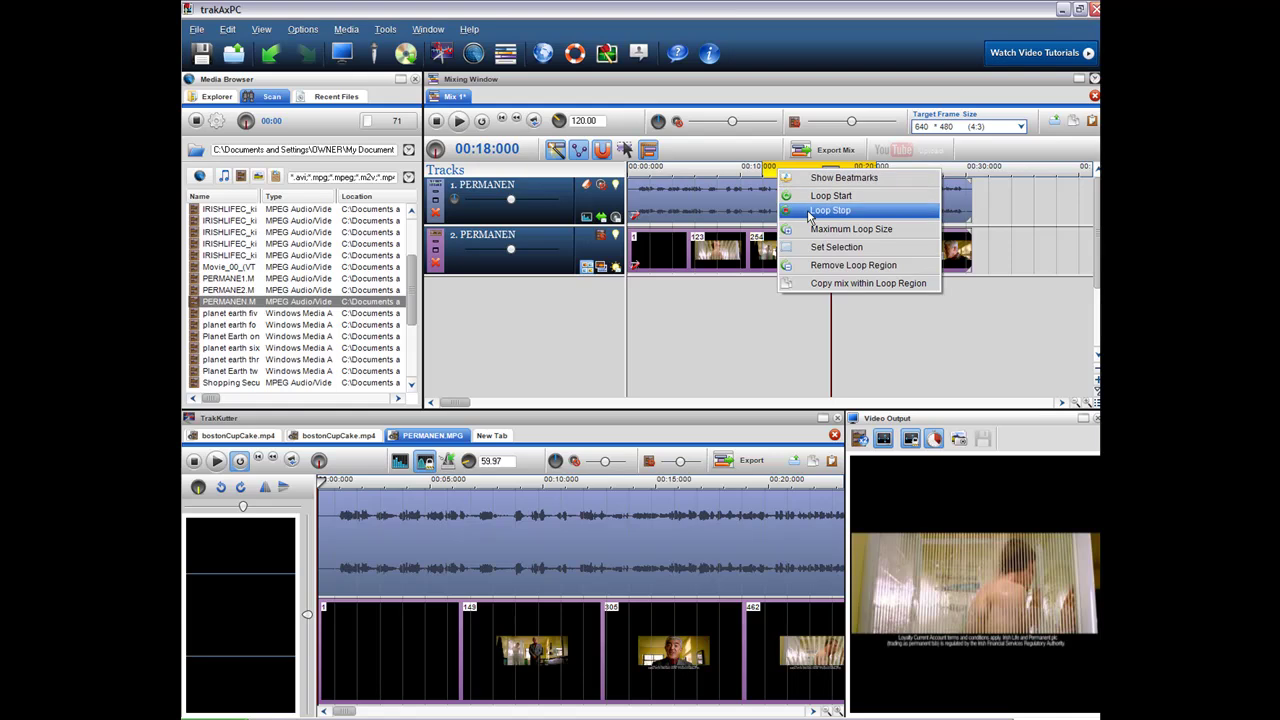
pyautogui.click(836, 246)
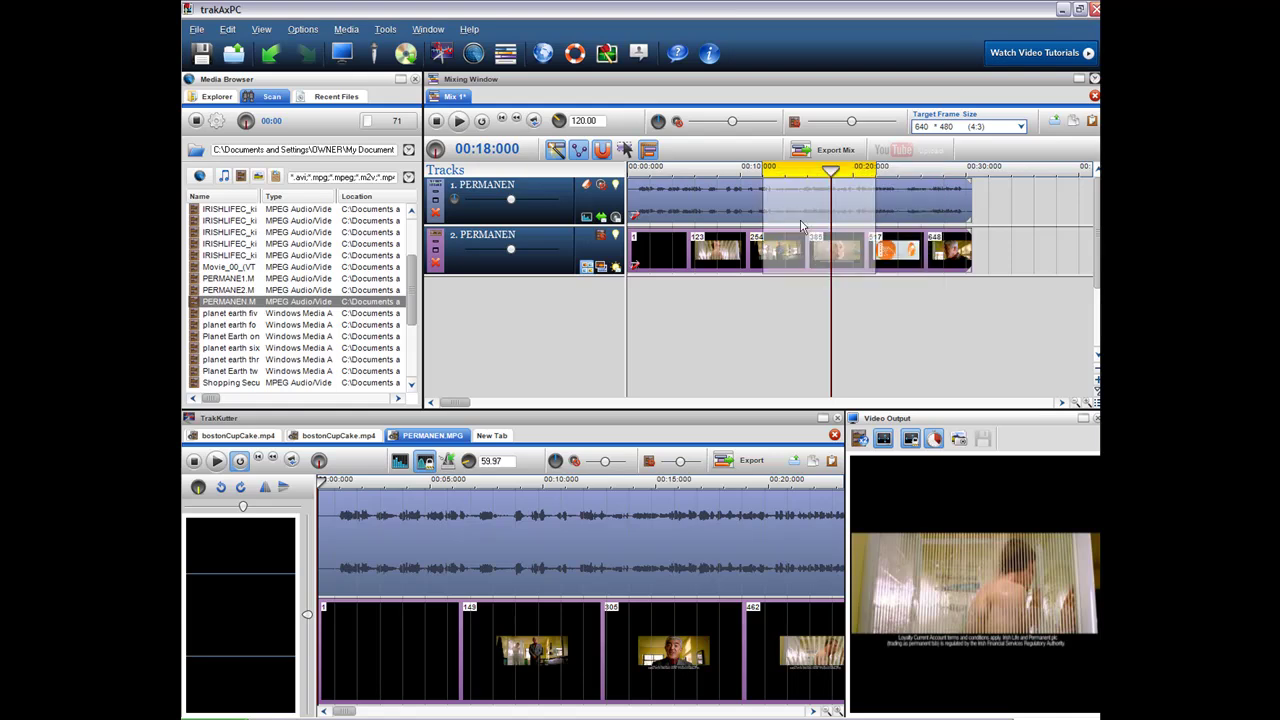
pyautogui.rightClick(806, 224)
pyautogui.click(812, 245)
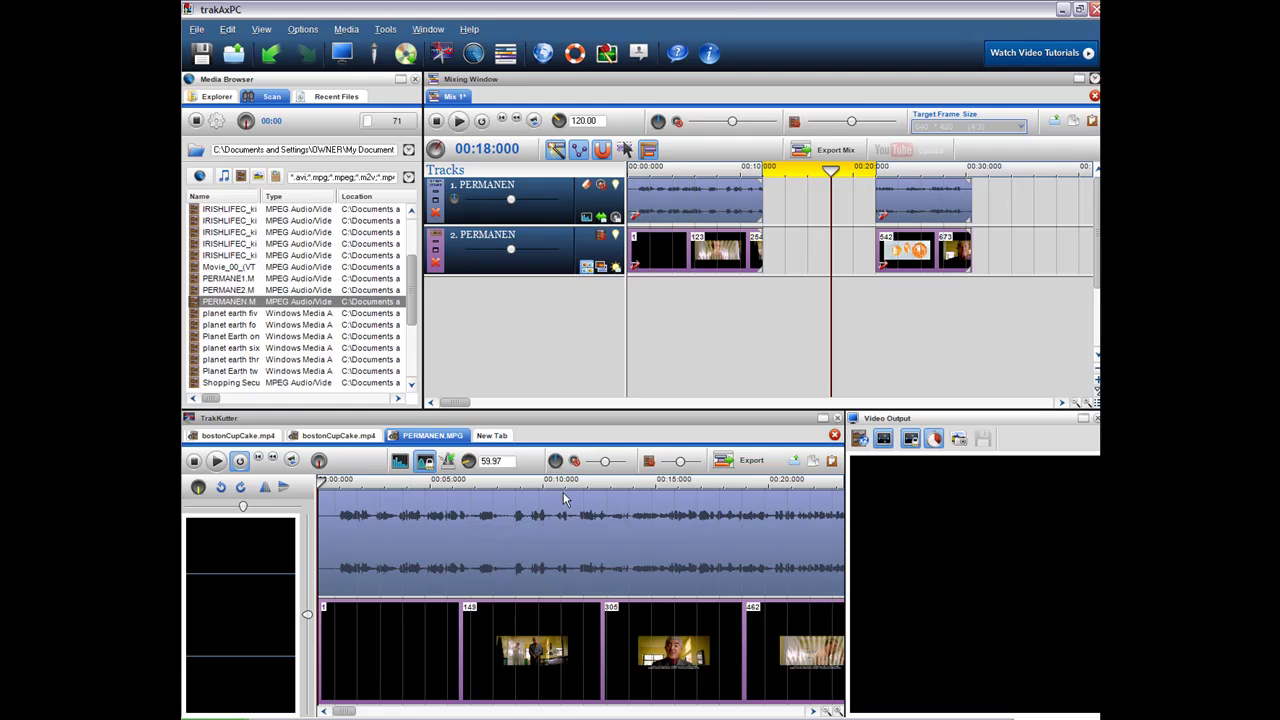
# Step: Select the PERMANEN clip in TrakKutter from about 00:10.9 to 00:20.4
pyautogui.moveTo(563, 492); pyautogui.dragTo(800, 701)
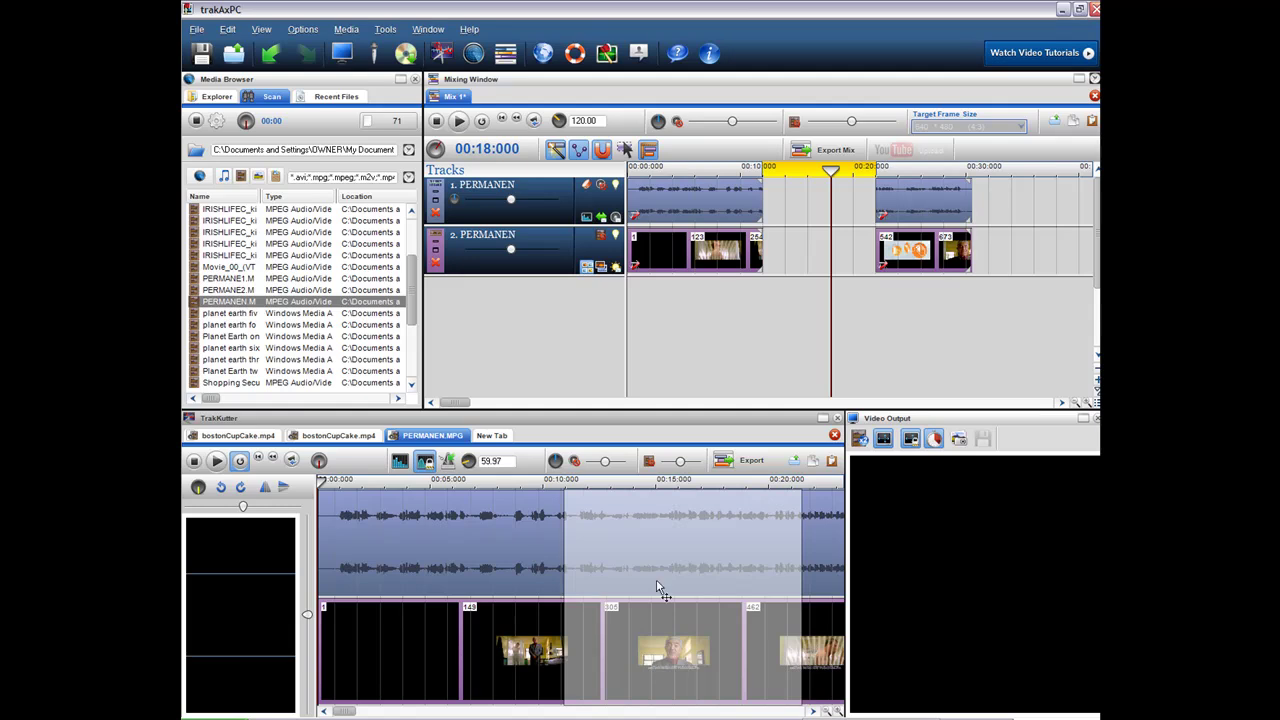
pyautogui.click(564, 534)
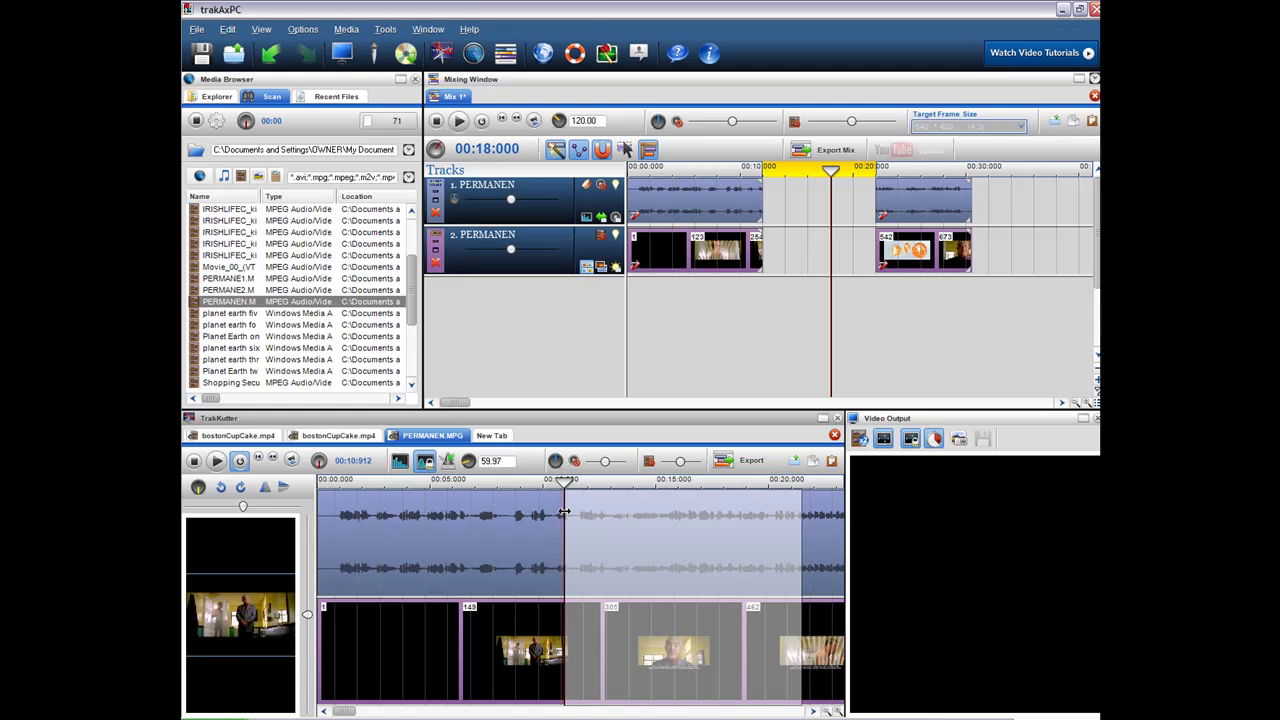
pyautogui.moveTo(564, 512)
pyautogui.mouseDown()
pyautogui.moveTo(614, 512)
pyautogui.moveTo(567, 511)
pyautogui.mouseUp()
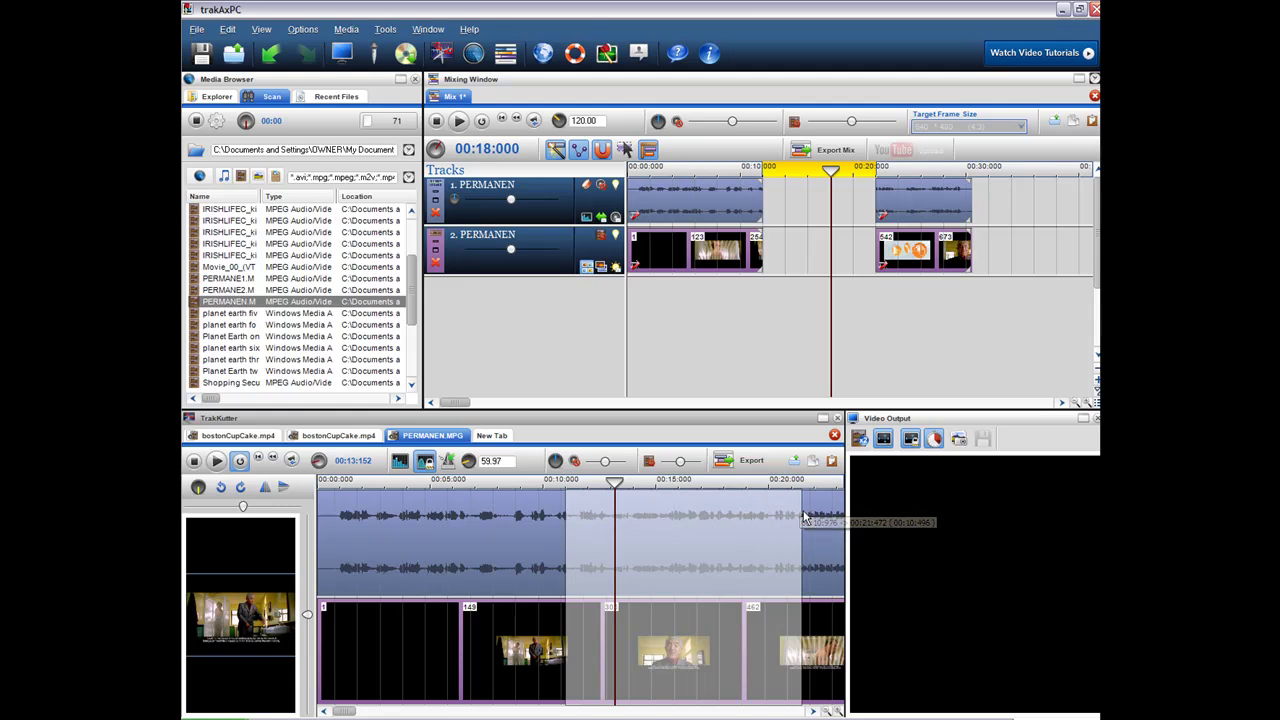
pyautogui.moveTo(797, 511); pyautogui.dragTo(790, 511)
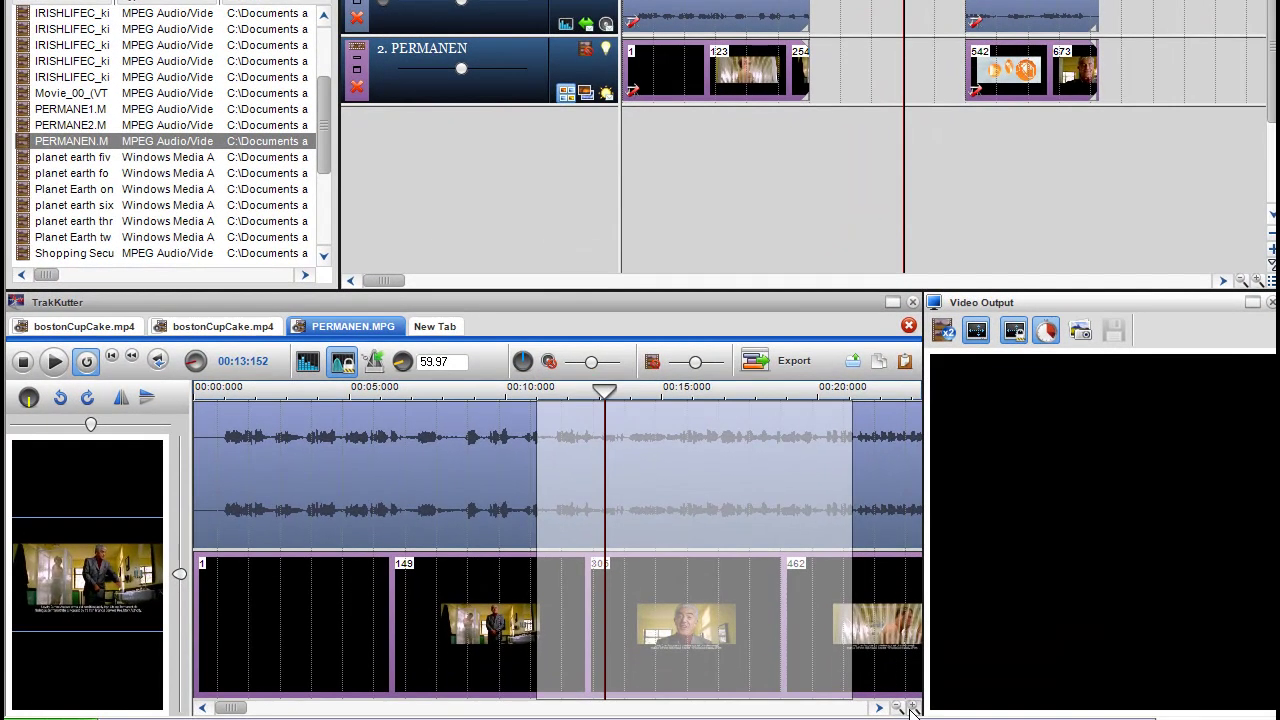
pyautogui.click(912, 707)
pyautogui.click(912, 707)
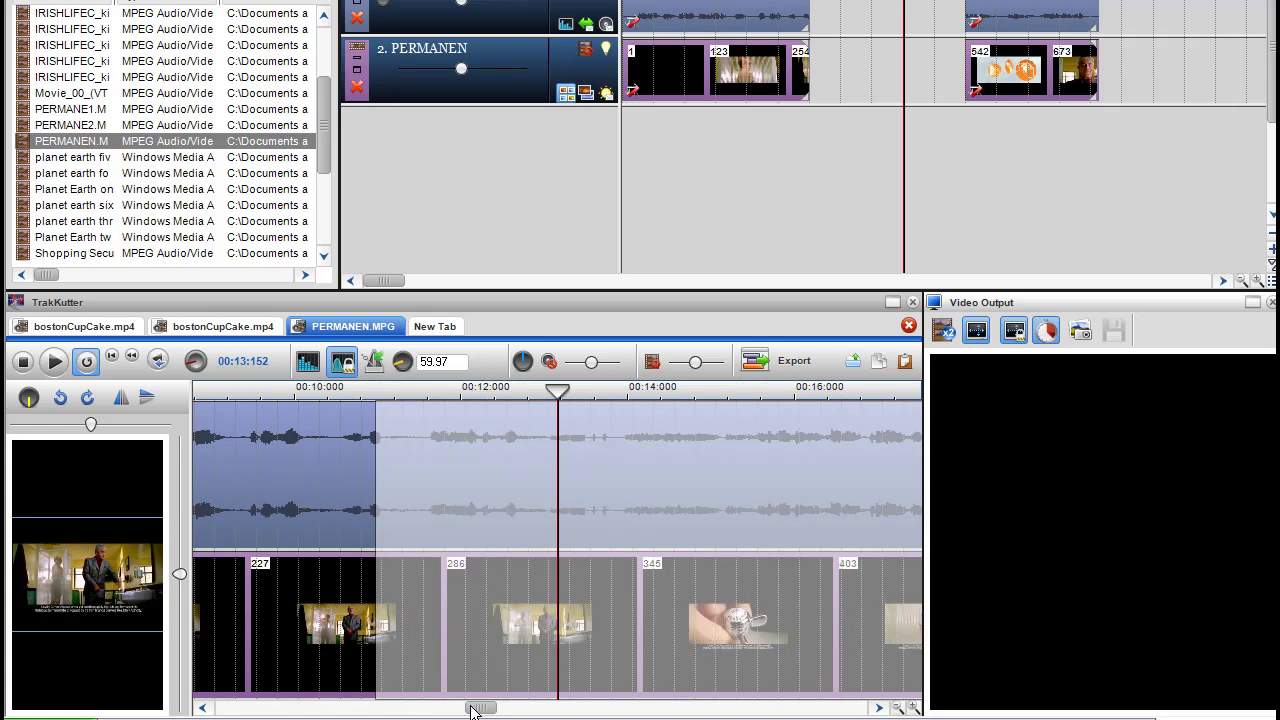
pyautogui.moveTo(477, 706); pyautogui.dragTo(618, 707)
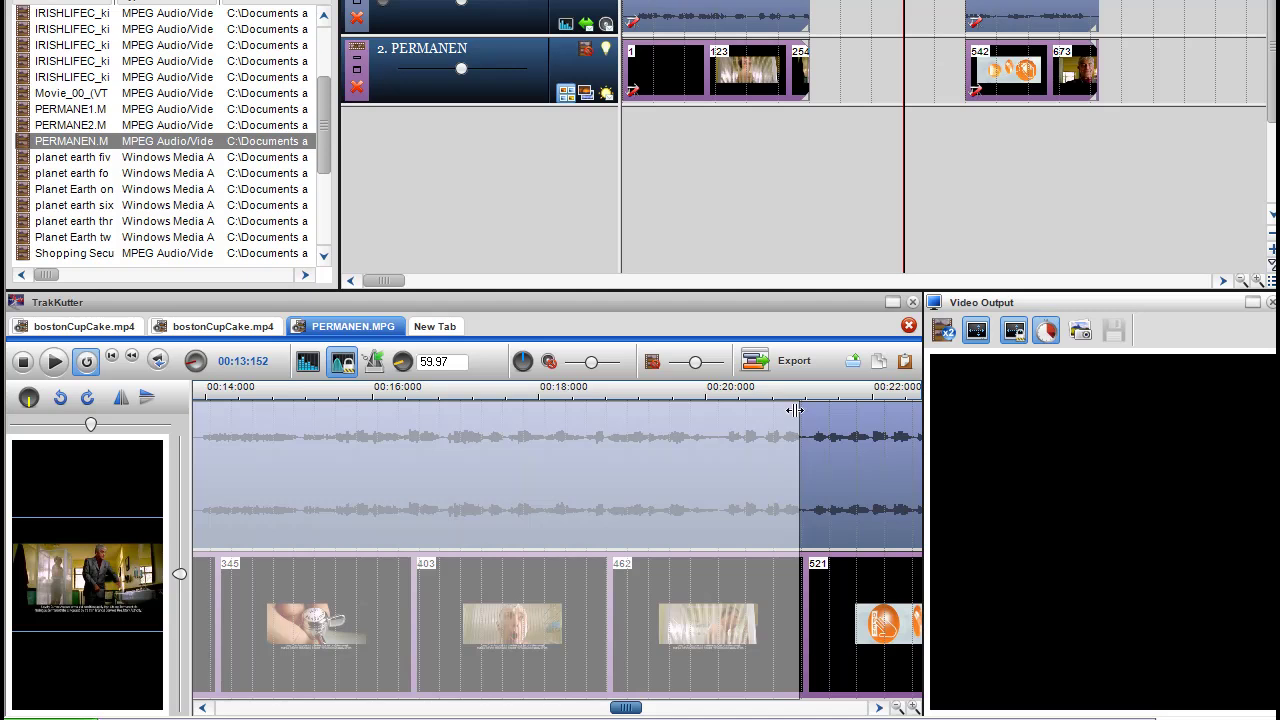
pyautogui.moveTo(796, 410); pyautogui.dragTo(742, 411)
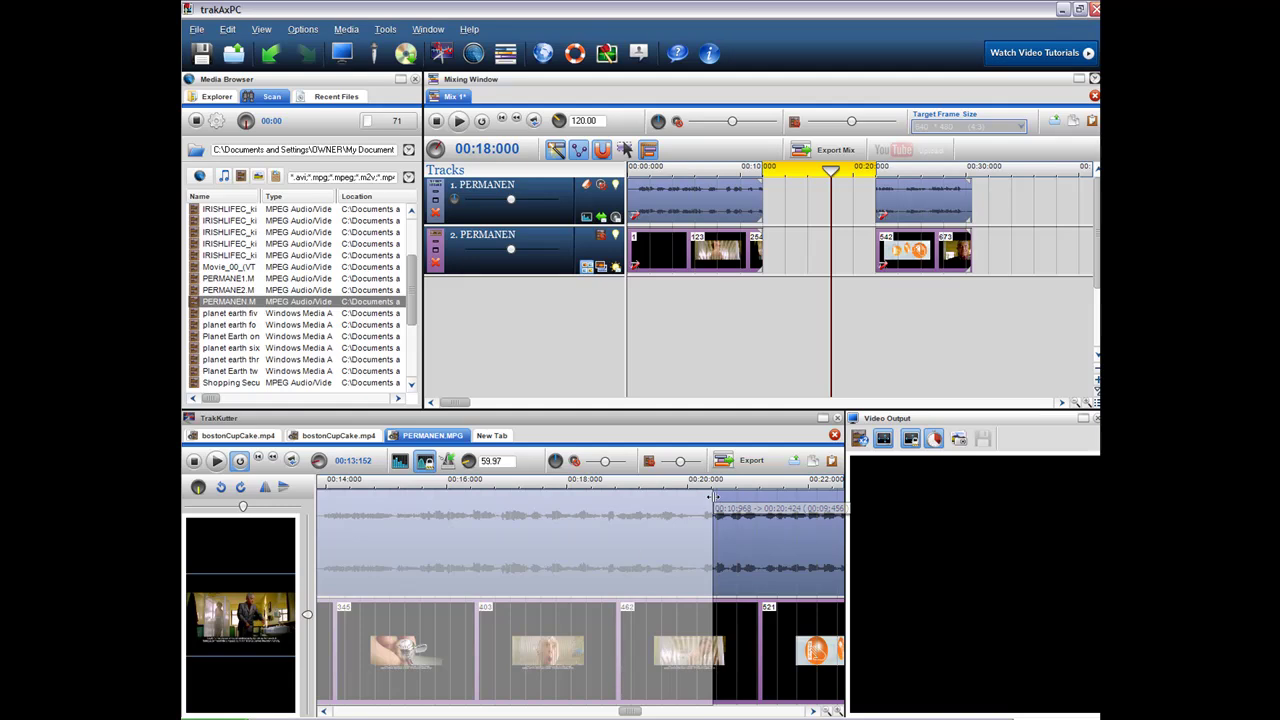
# Step: Copy the selected section and paste it into TrakKutter's New Tab, starting near 00:10:968
pyautogui.rightClick(598, 548)
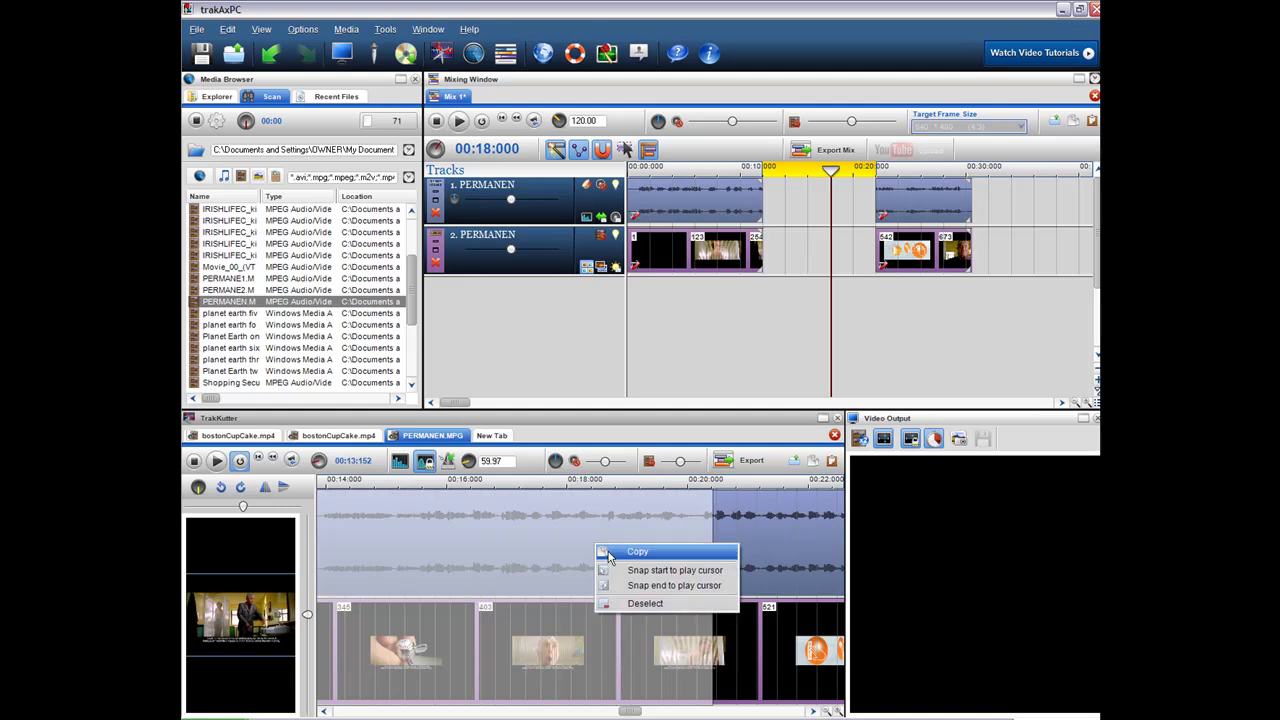
pyautogui.click(608, 553)
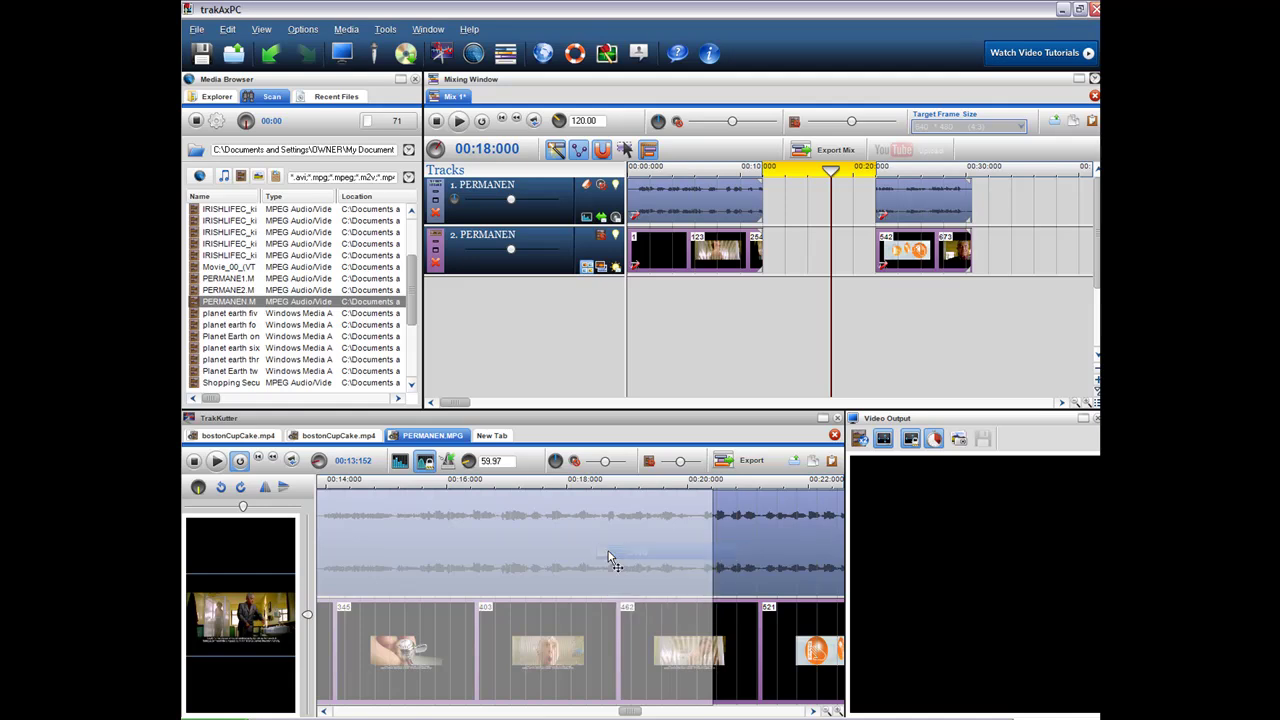
pyautogui.click(504, 442)
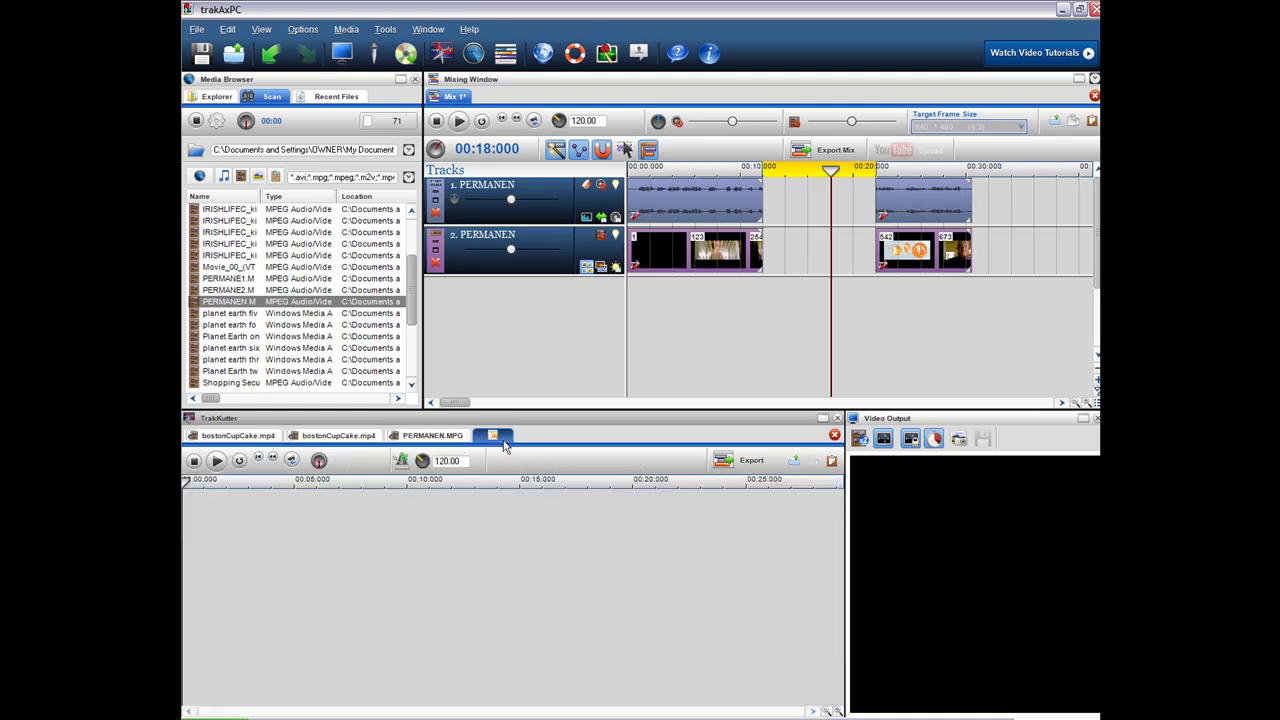
pyautogui.rightClick(533, 530)
pyautogui.click(577, 537)
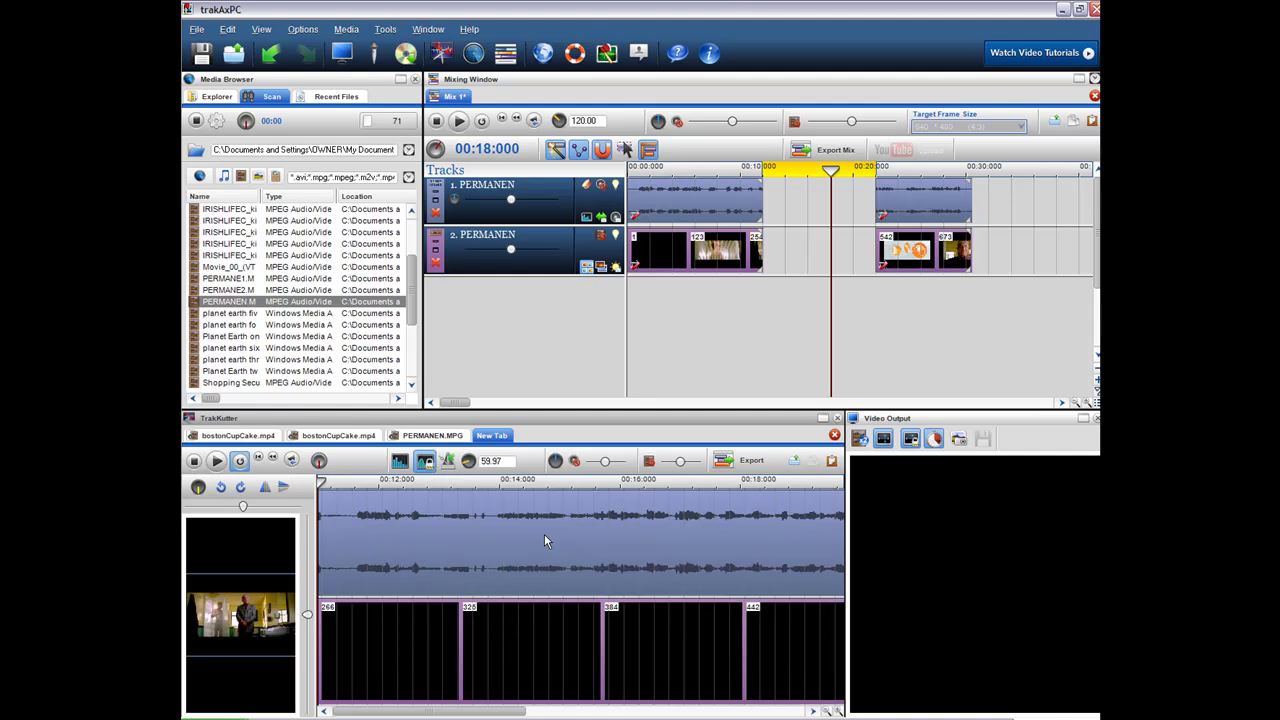
# Step: Change the pasted section's play rate from 59.97 to 120 and preview it
pyautogui.doubleClick(492, 461)
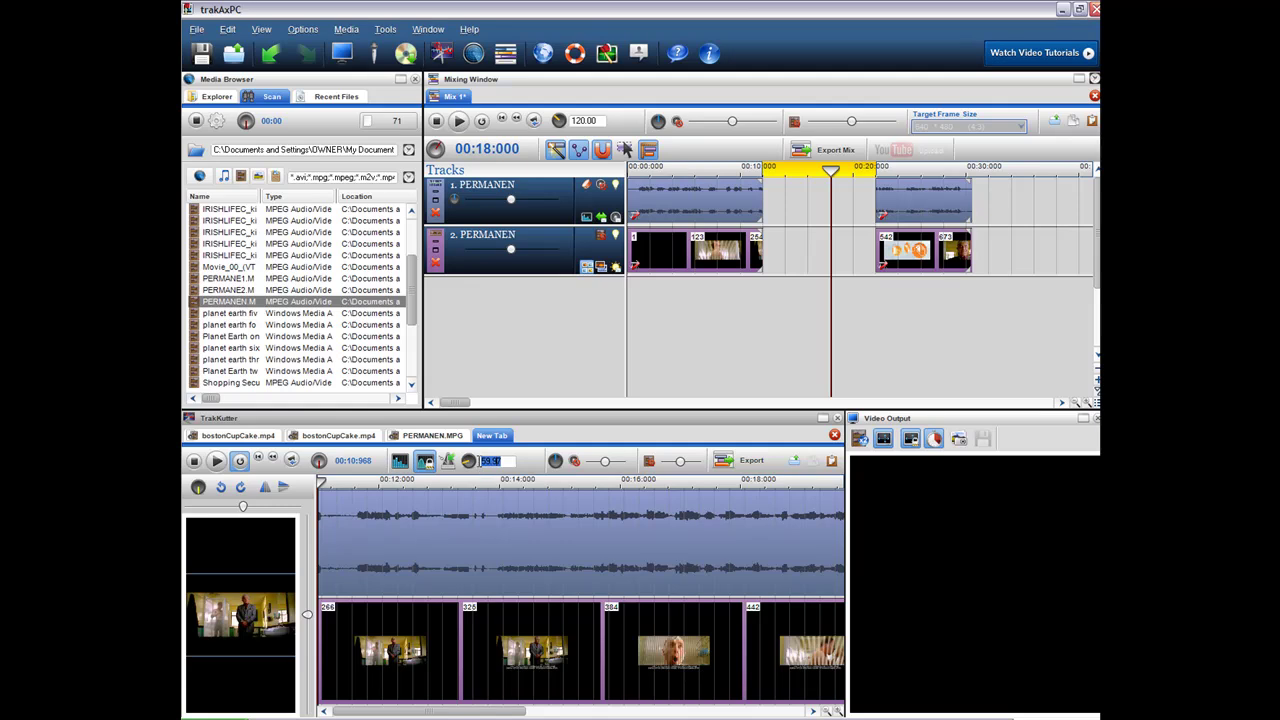
pyautogui.write('120')
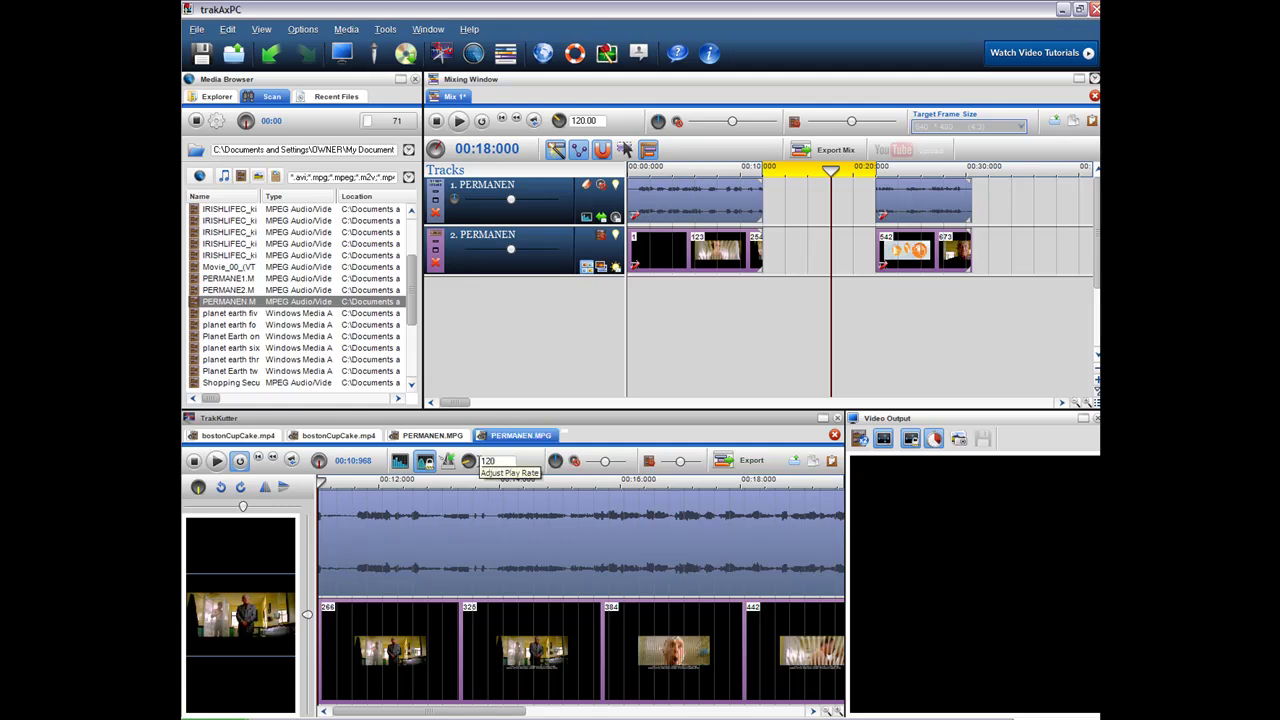
pyautogui.press('Return')
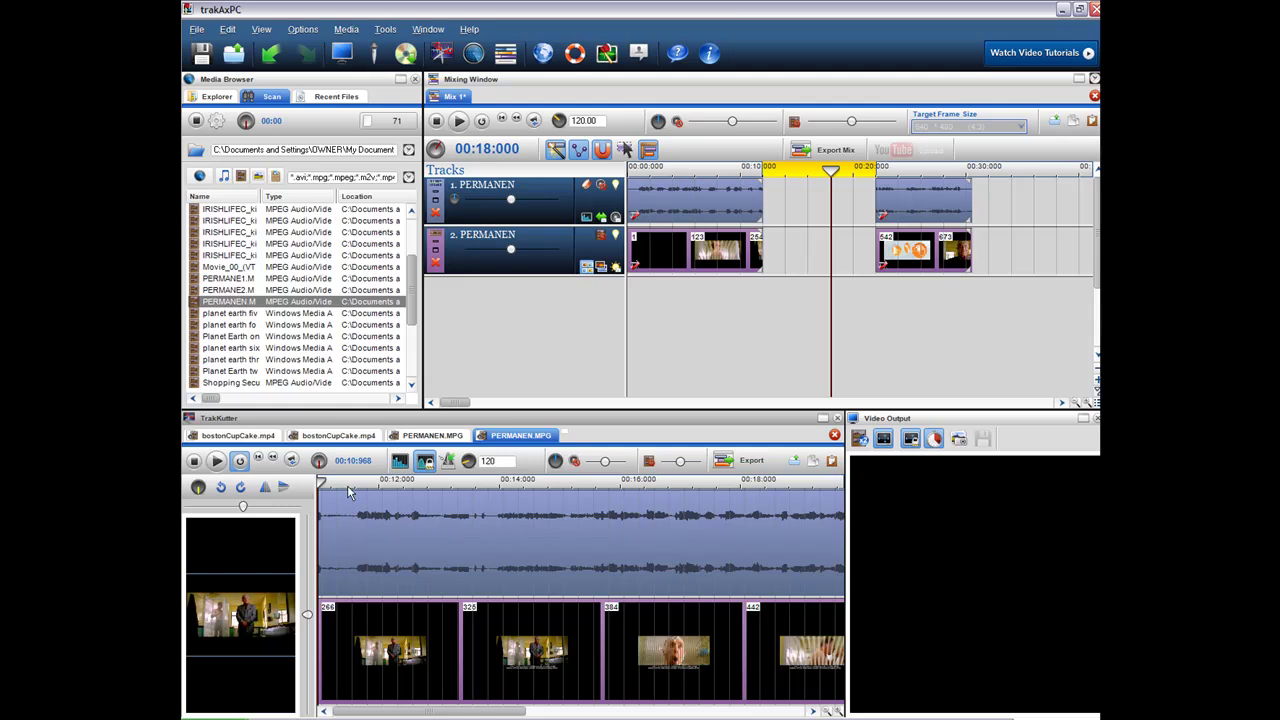
pyautogui.click(218, 460)
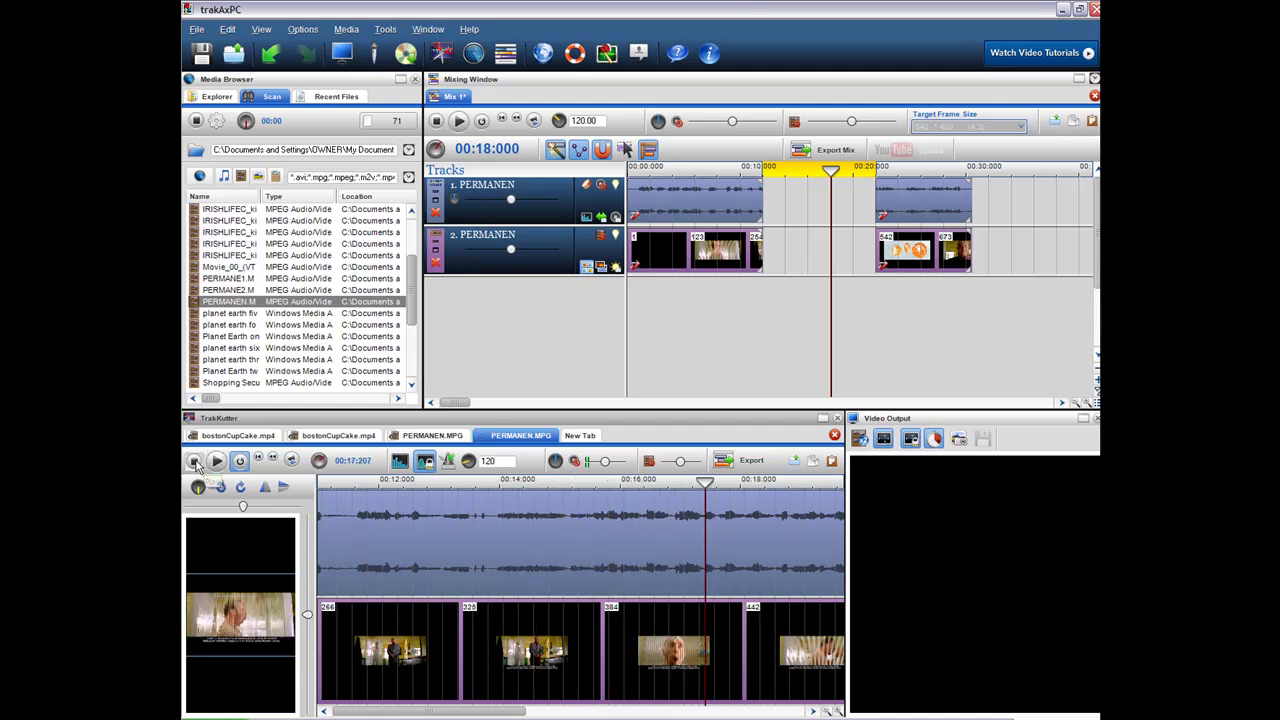
# Step: Stop playback, set TrakKutter's loop to Maximum Loop Size, and copy the looped section
pyautogui.click(195, 461)
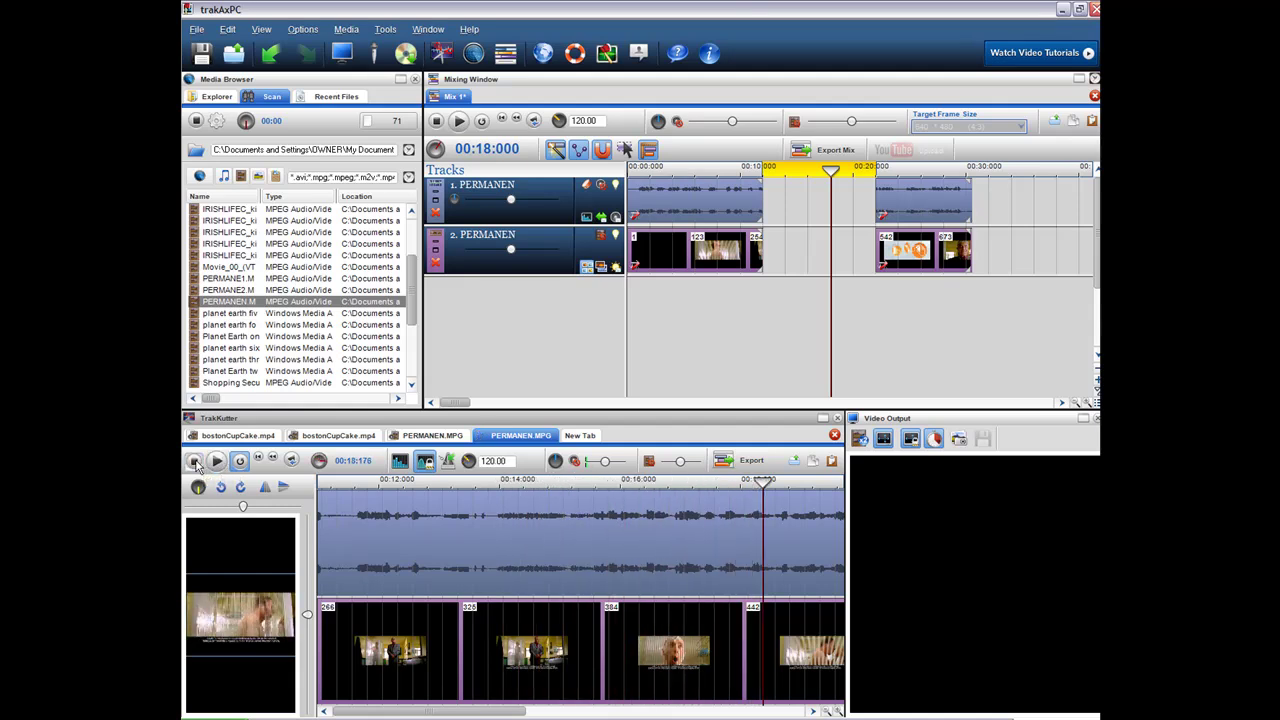
pyautogui.rightClick(418, 516)
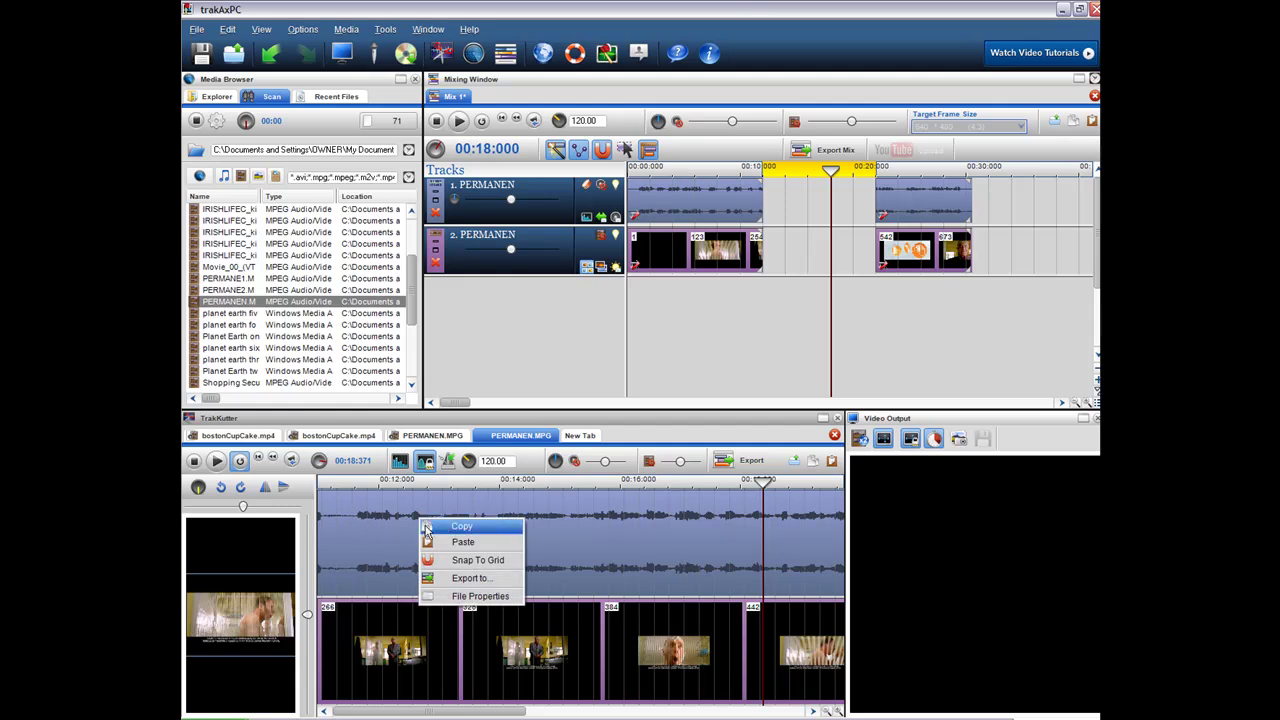
pyautogui.click(479, 481)
pyautogui.rightClick(479, 488)
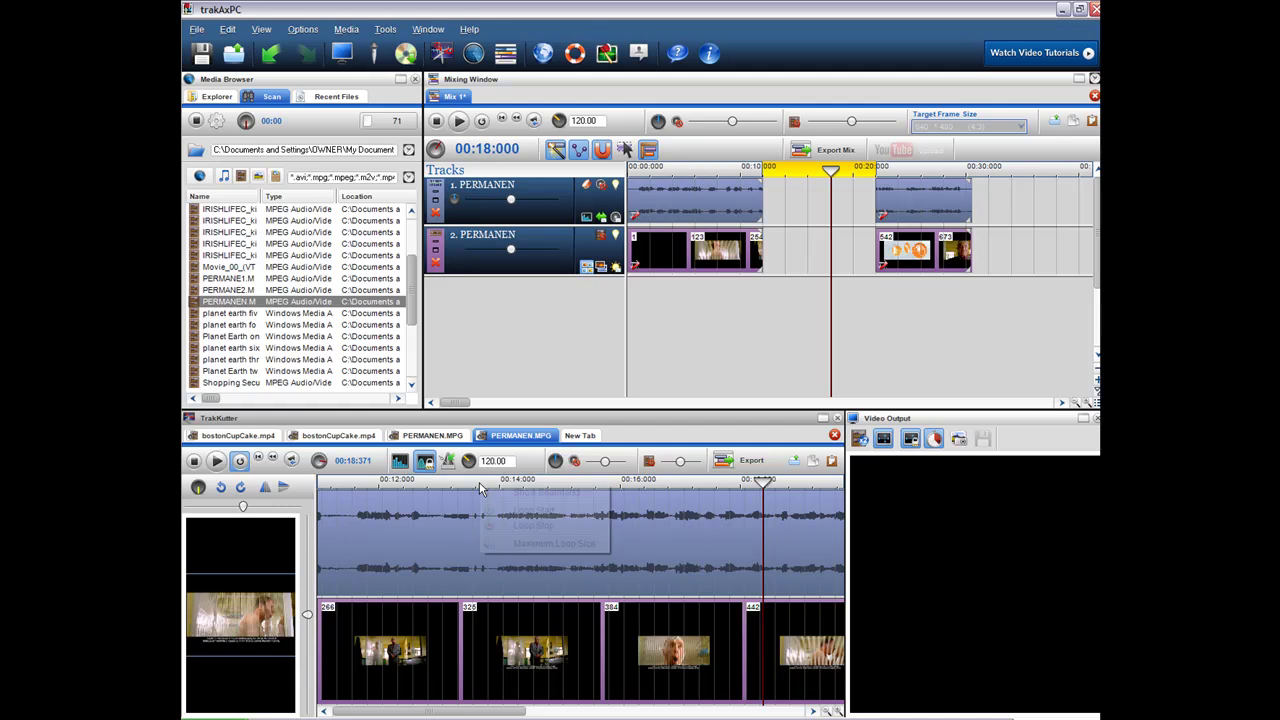
pyautogui.click(509, 541)
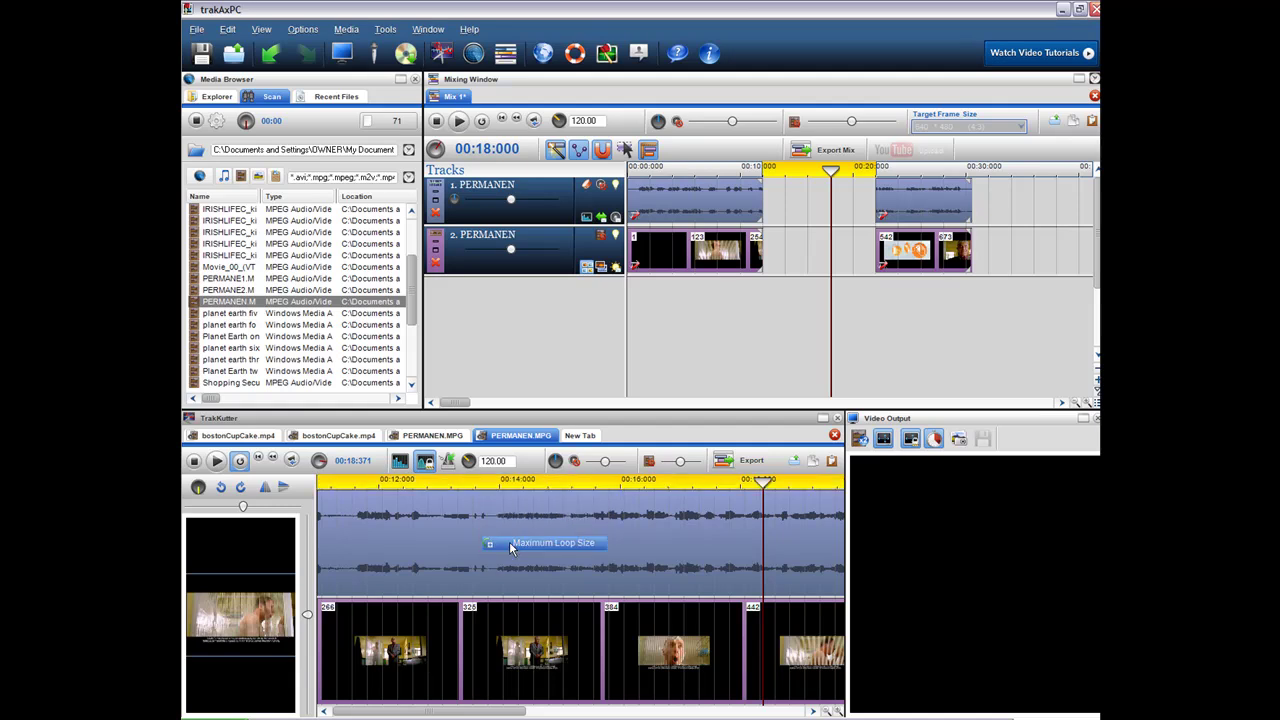
pyautogui.rightClick(510, 490)
pyautogui.click(543, 602)
# Step: Paste the sped-up section onto new tracks 3 and 4 near 00:12 and remove the mix loop region
pyautogui.rightClick(766, 328)
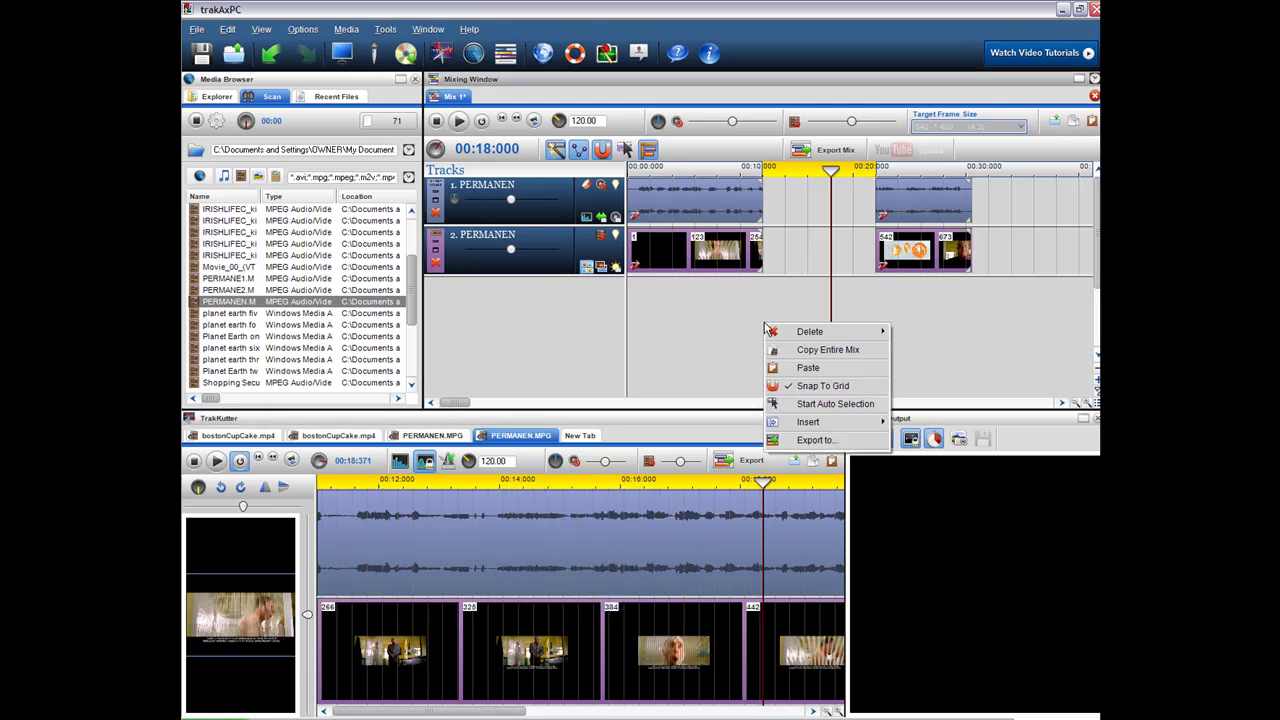
pyautogui.click(797, 368)
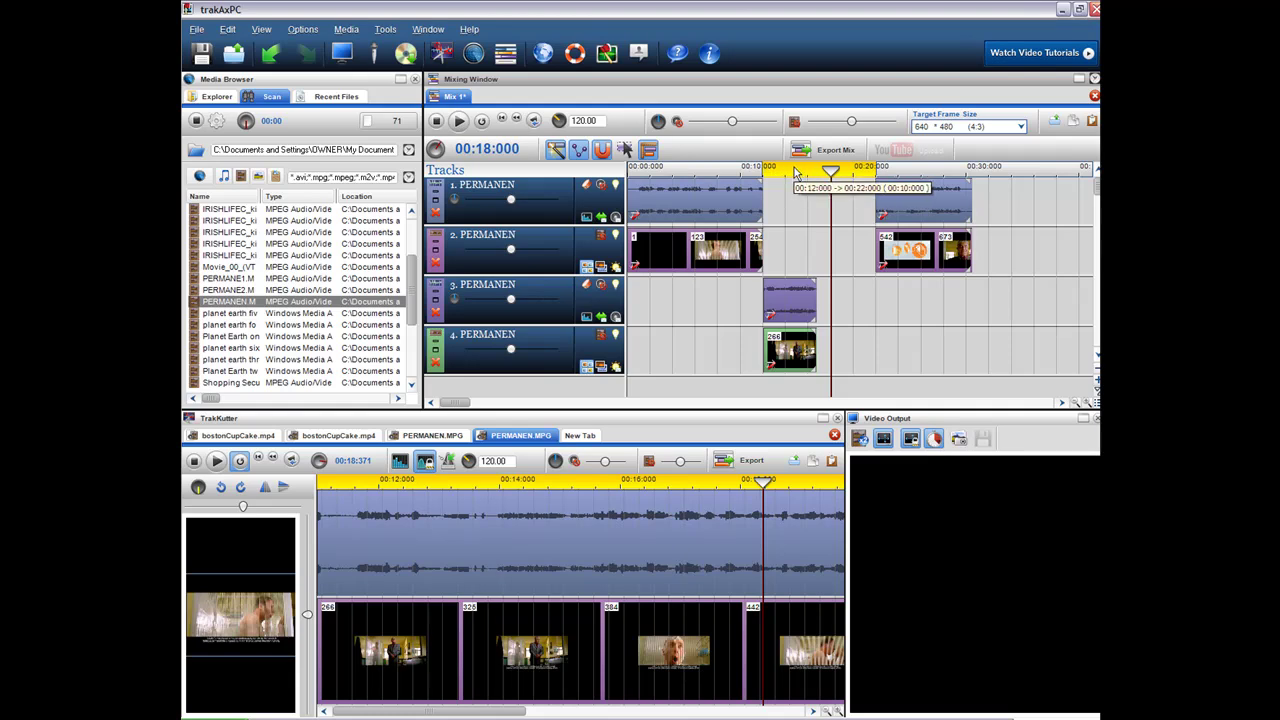
pyautogui.rightClick(797, 174)
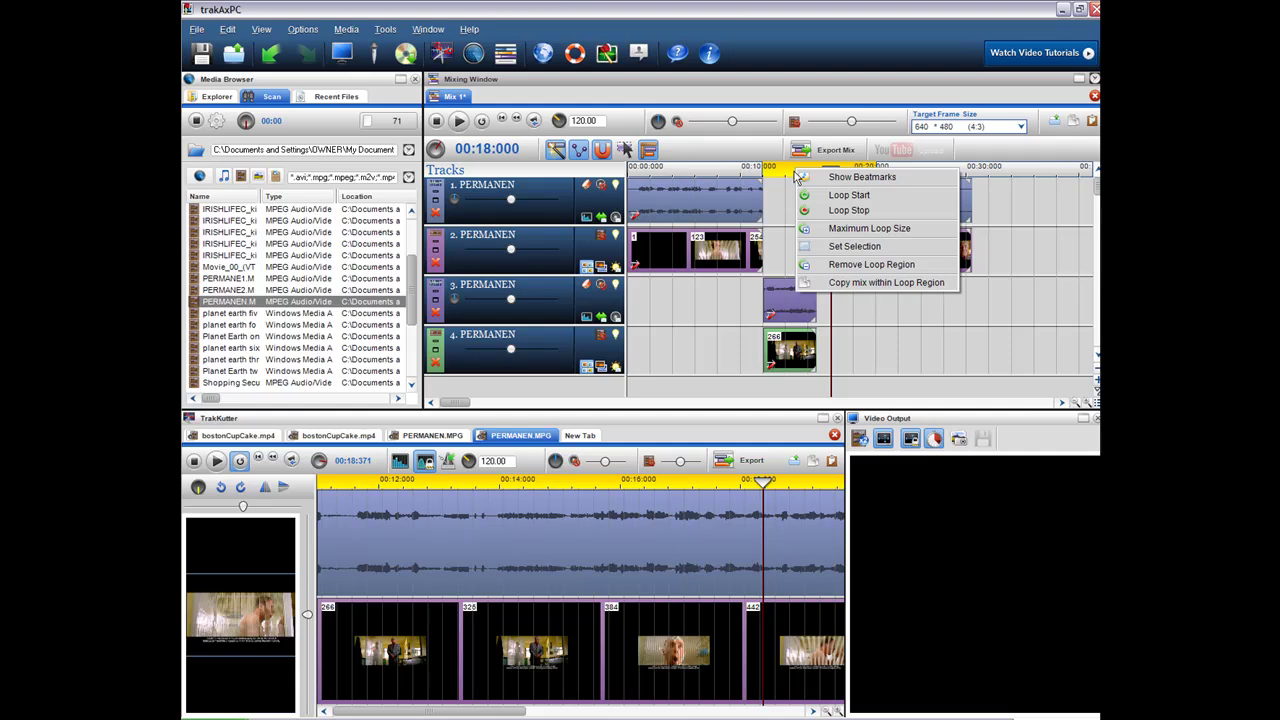
pyautogui.click(815, 265)
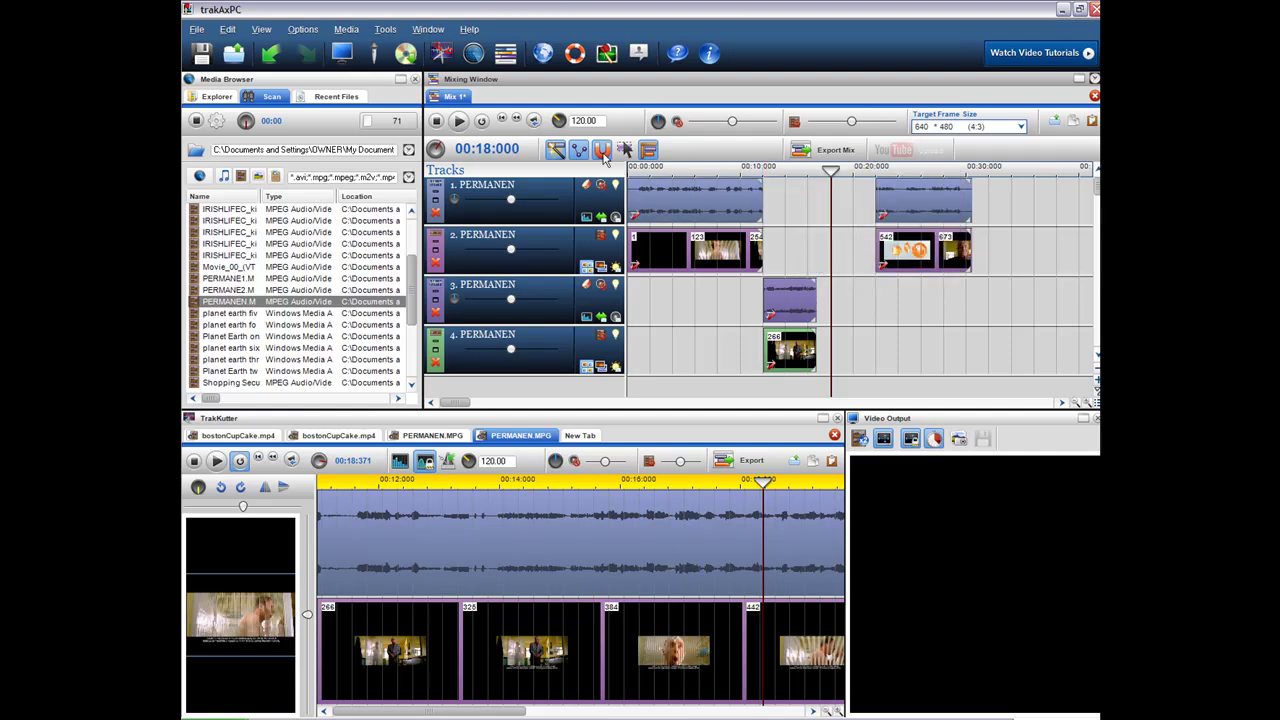
# Step: Slide the later clips on tracks 1–2 left to meet the end of the pasted section
pyautogui.moveTo(873, 203); pyautogui.dragTo(834, 258)
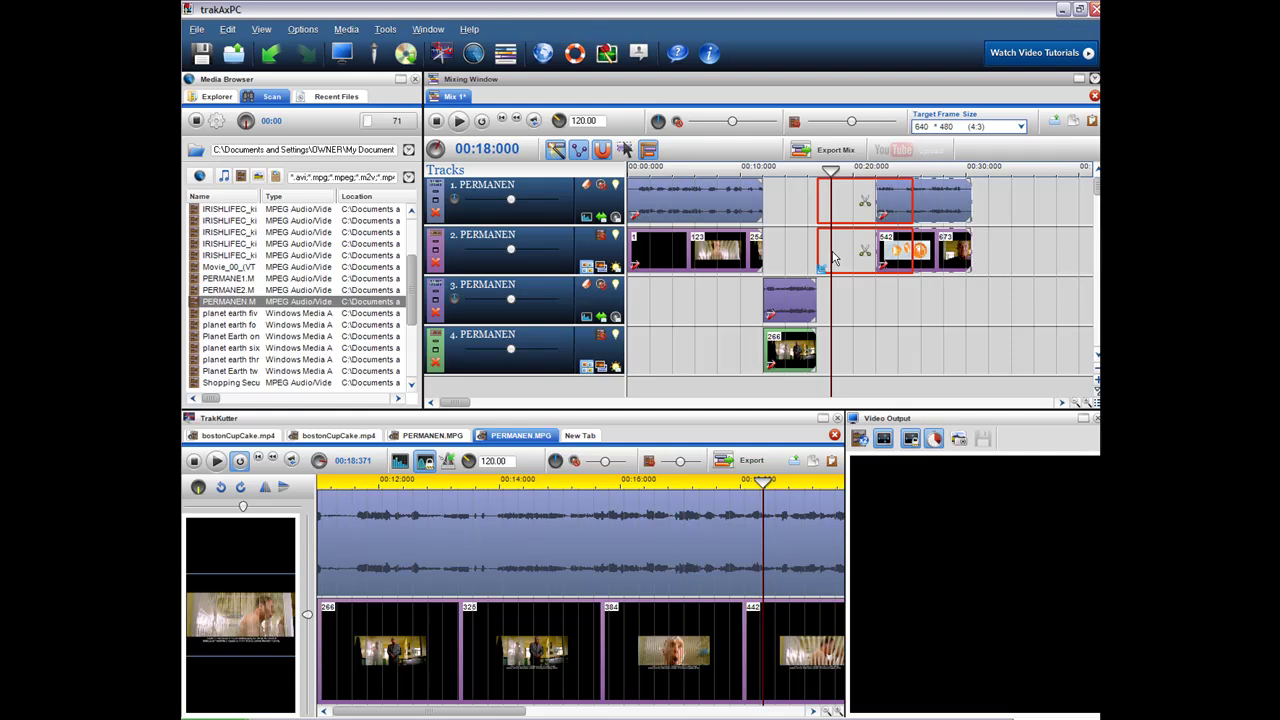
pyautogui.moveTo(833, 258); pyautogui.dragTo(826, 262)
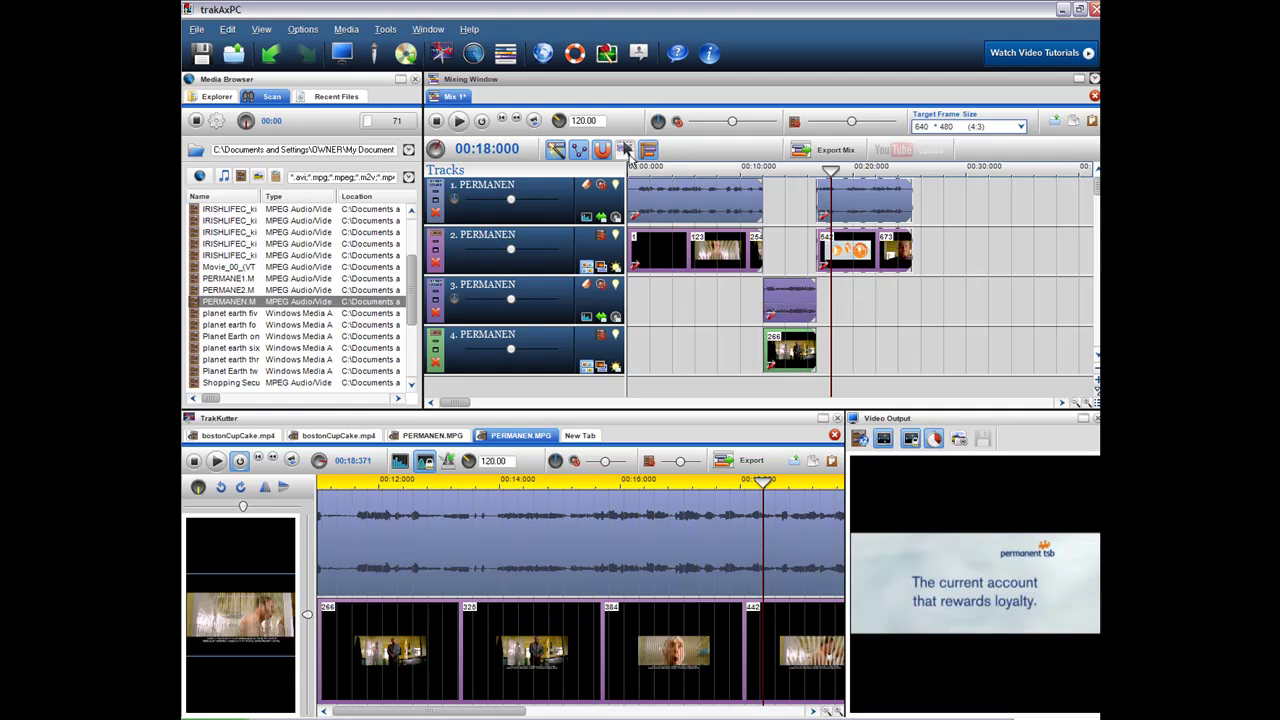
pyautogui.moveTo(740, 300); pyautogui.dragTo(793, 320)
pyautogui.click(808, 310)
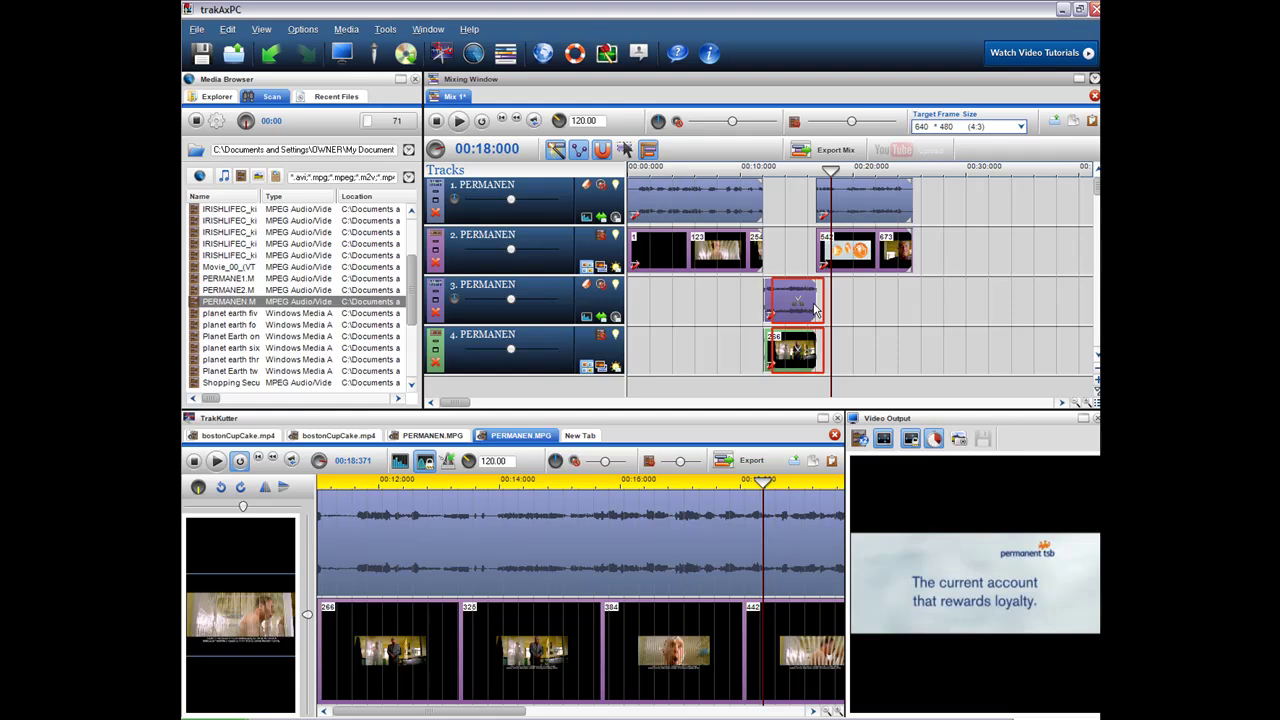
pyautogui.click(685, 295)
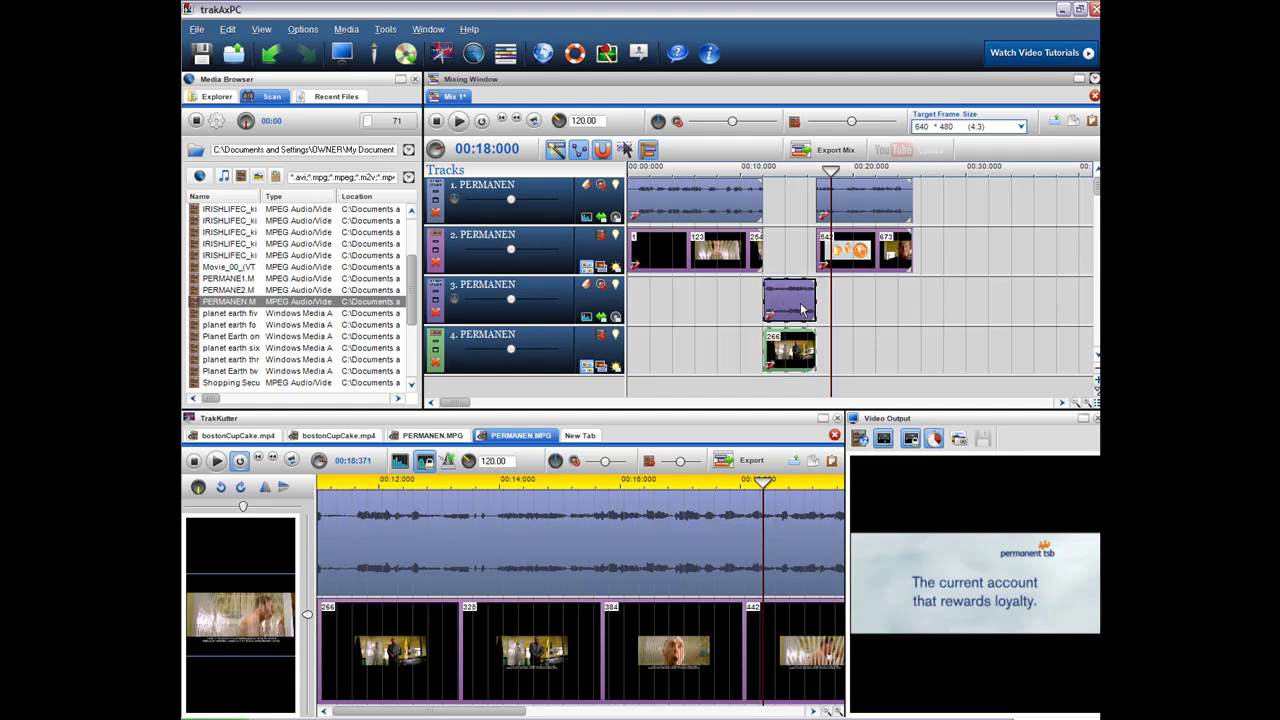
pyautogui.click(643, 296)
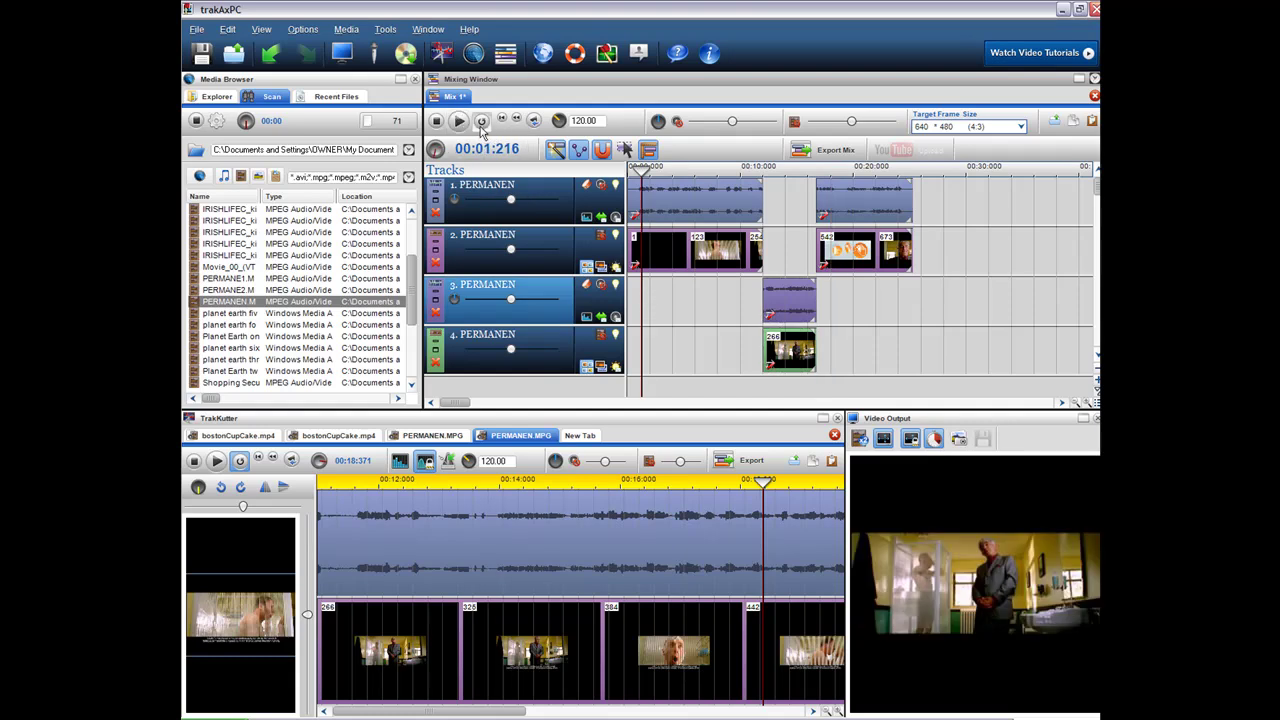
pyautogui.click(460, 121)
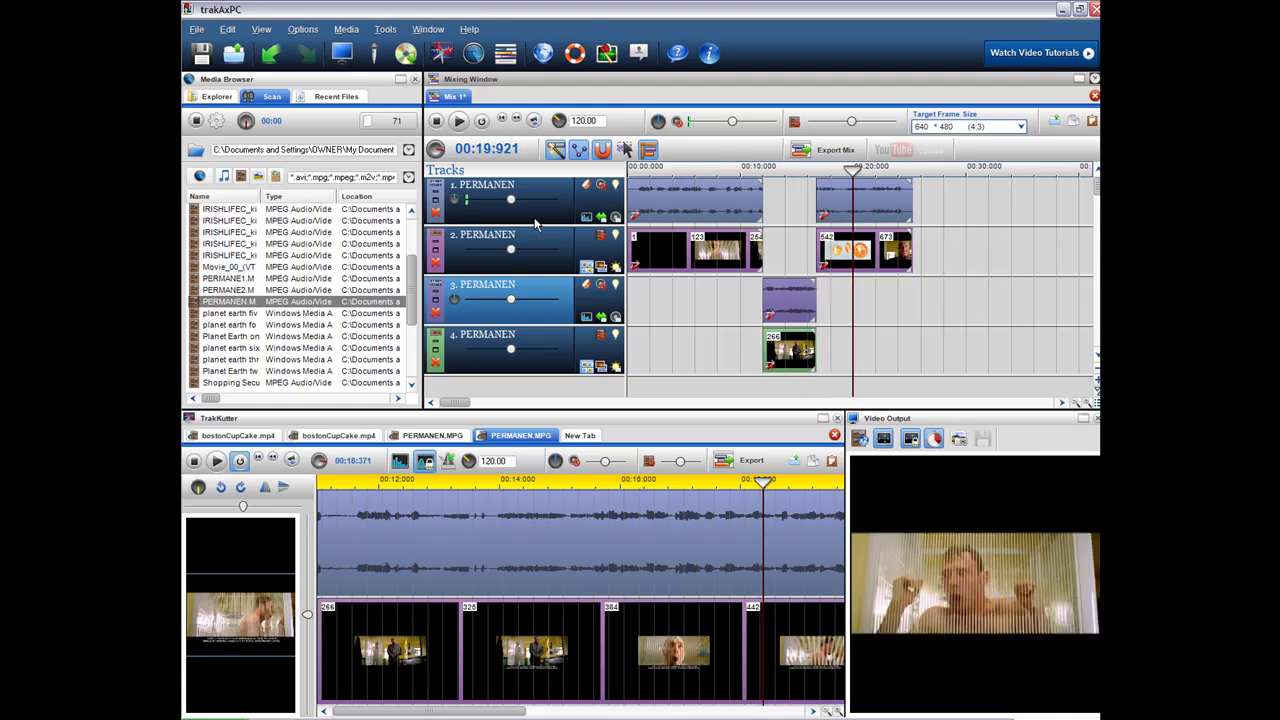
# Step: Move the pasted audio from track 3 into track 1's gap, overlapping the last clip for crossfades
pyautogui.click(439, 121)
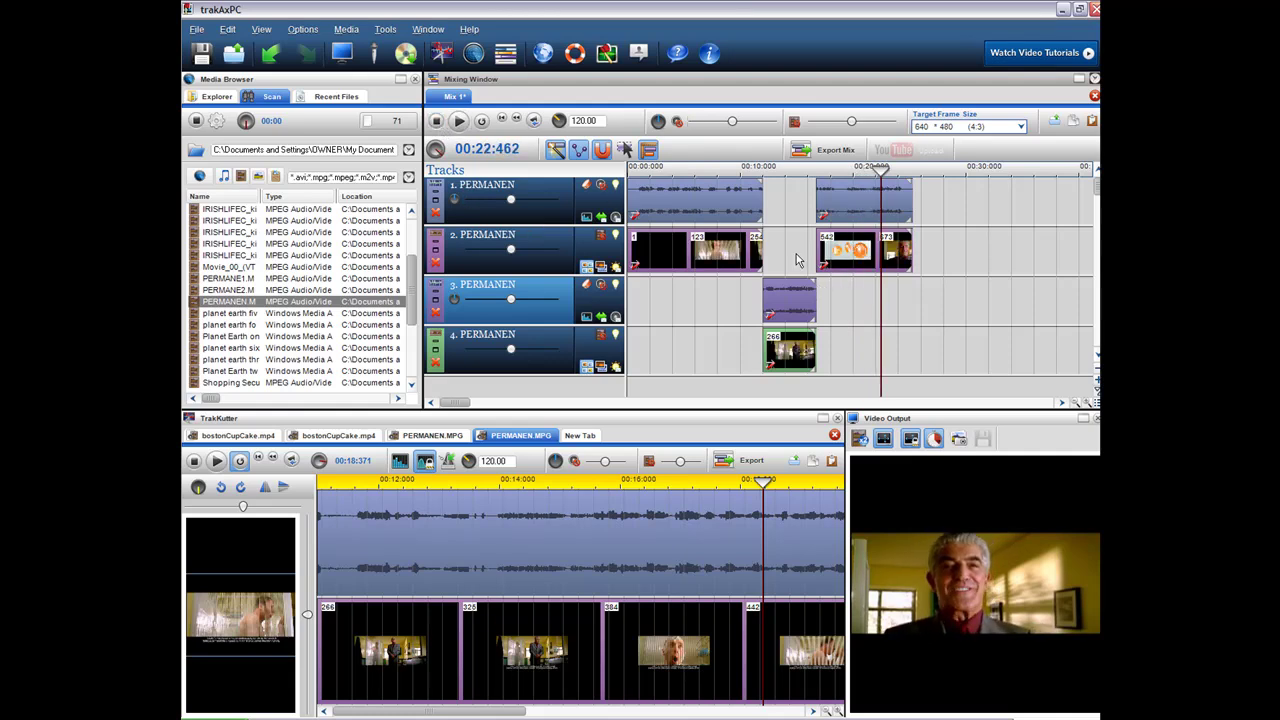
pyautogui.click(787, 302)
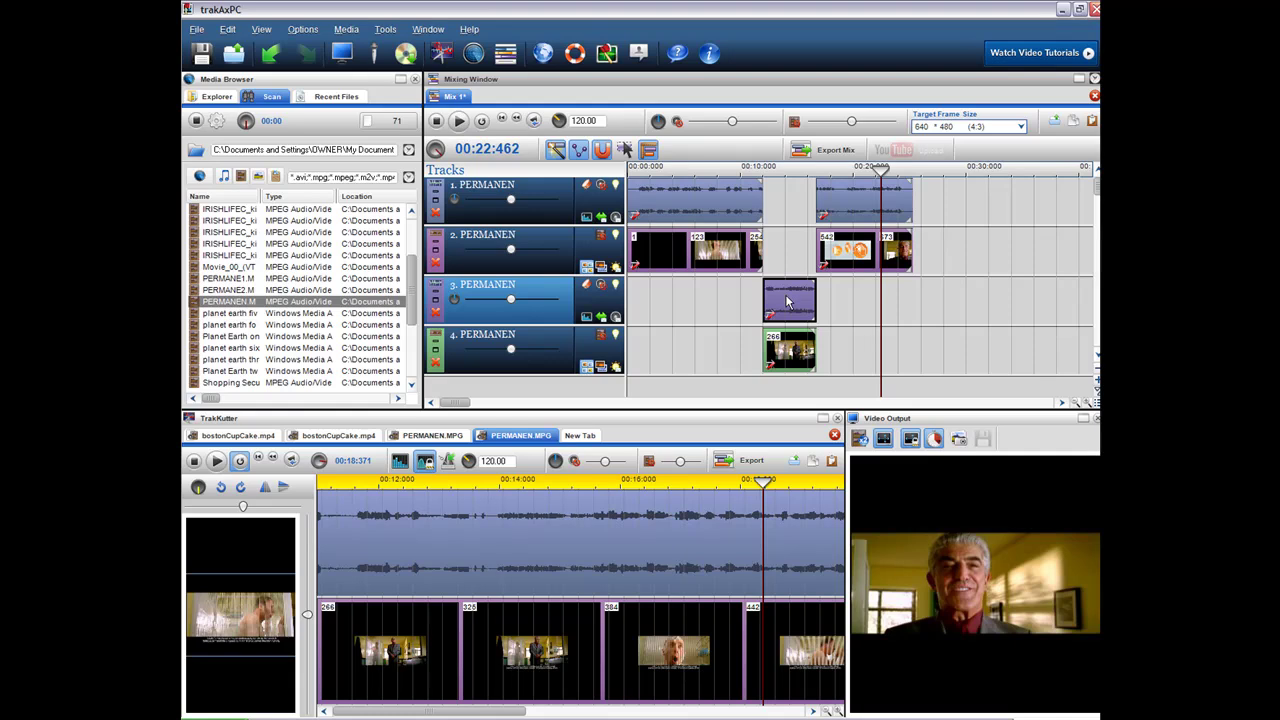
pyautogui.click(862, 190)
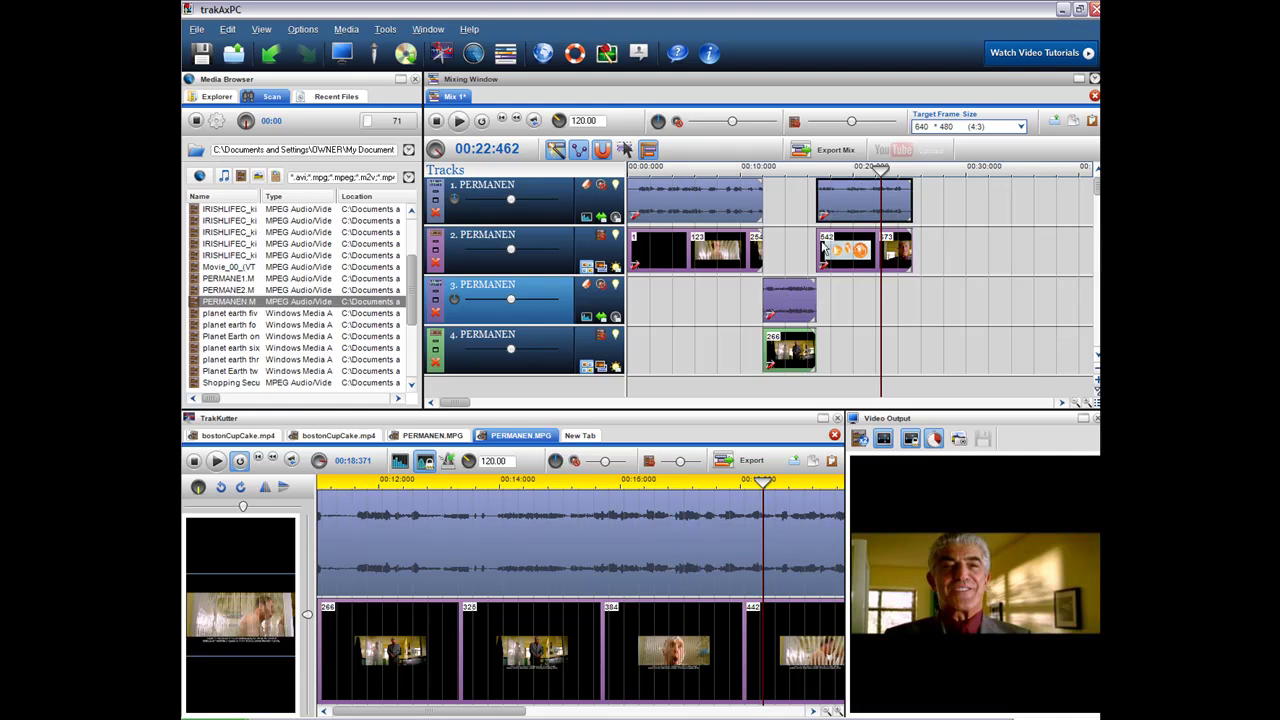
pyautogui.click(796, 305)
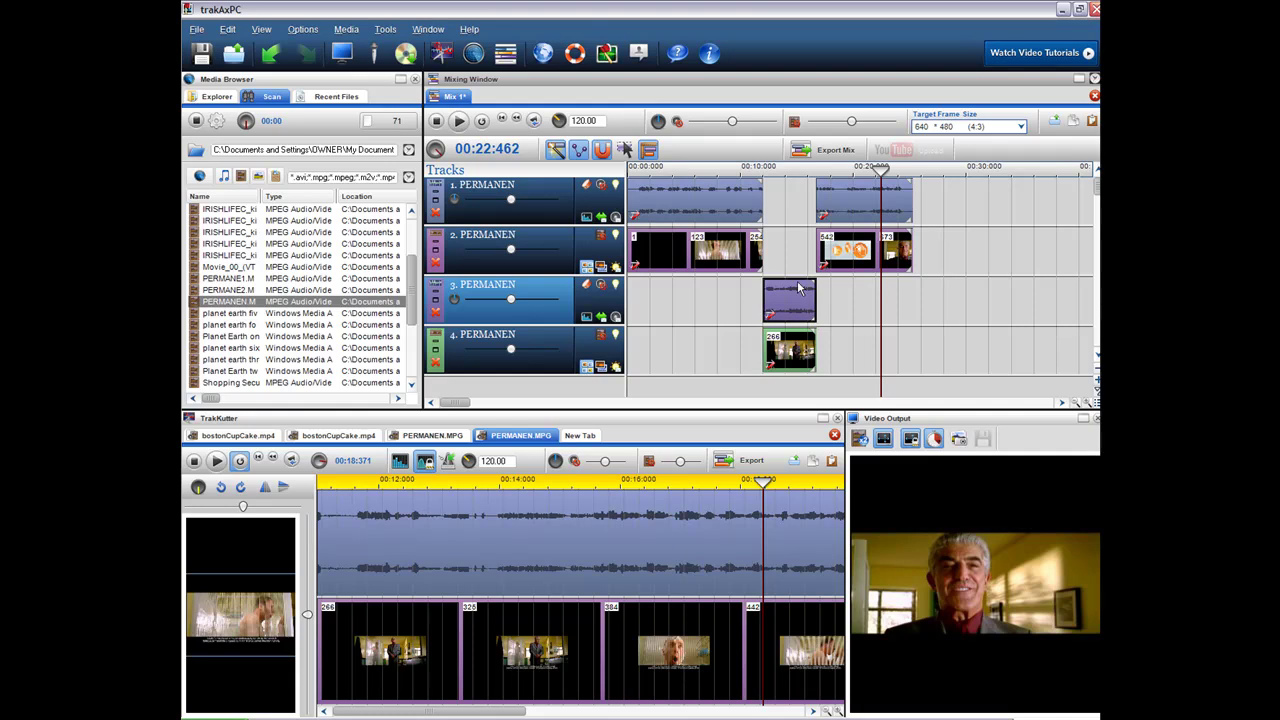
pyautogui.moveTo(800, 300); pyautogui.dragTo(783, 185)
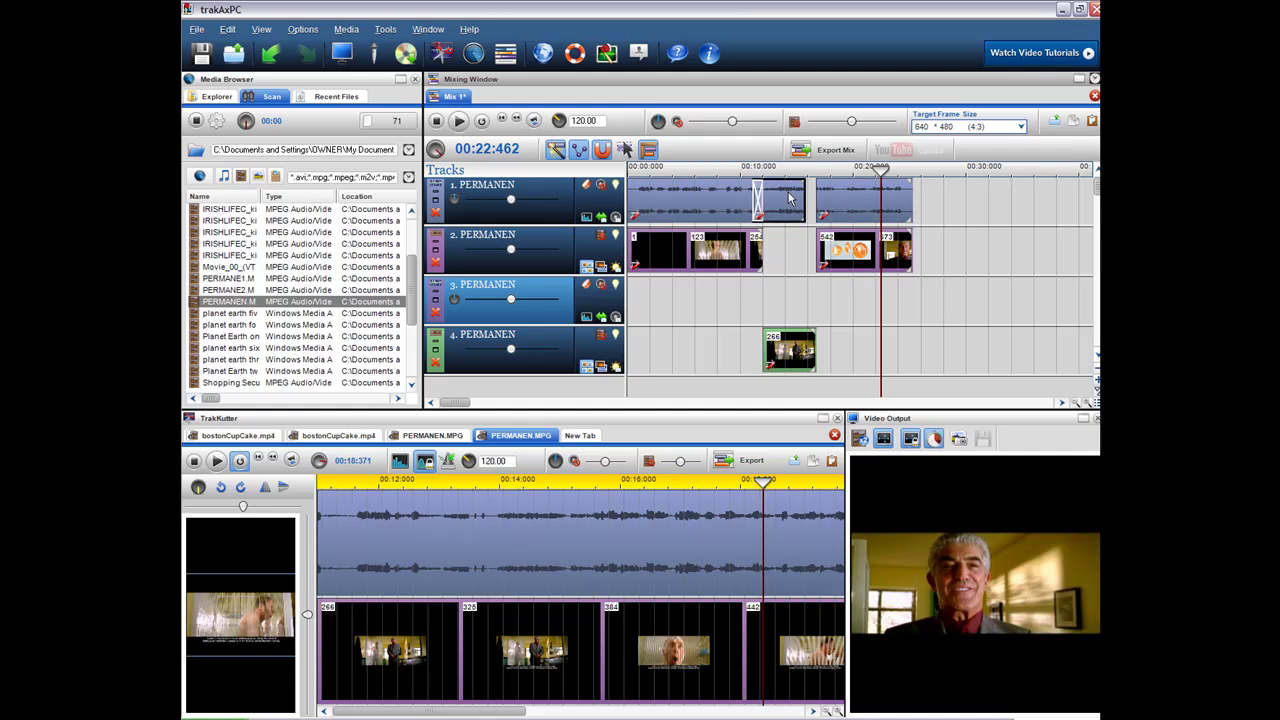
pyautogui.click(825, 197)
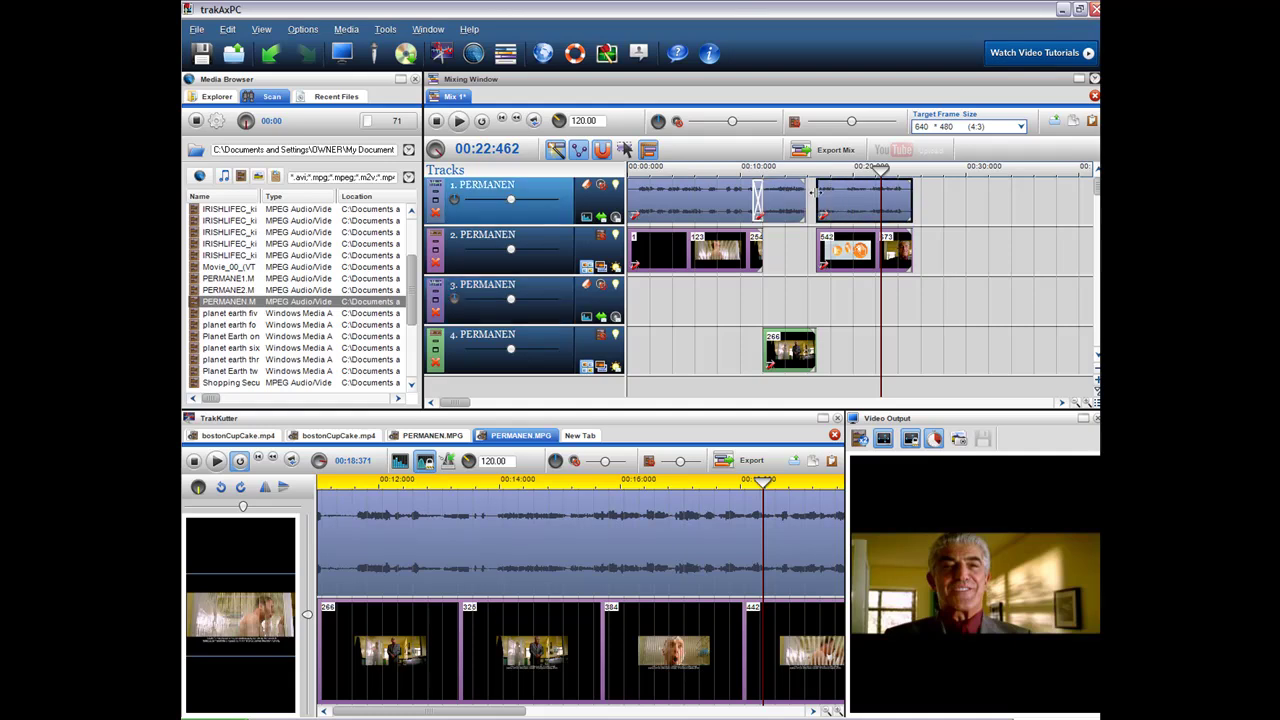
pyautogui.click(793, 197)
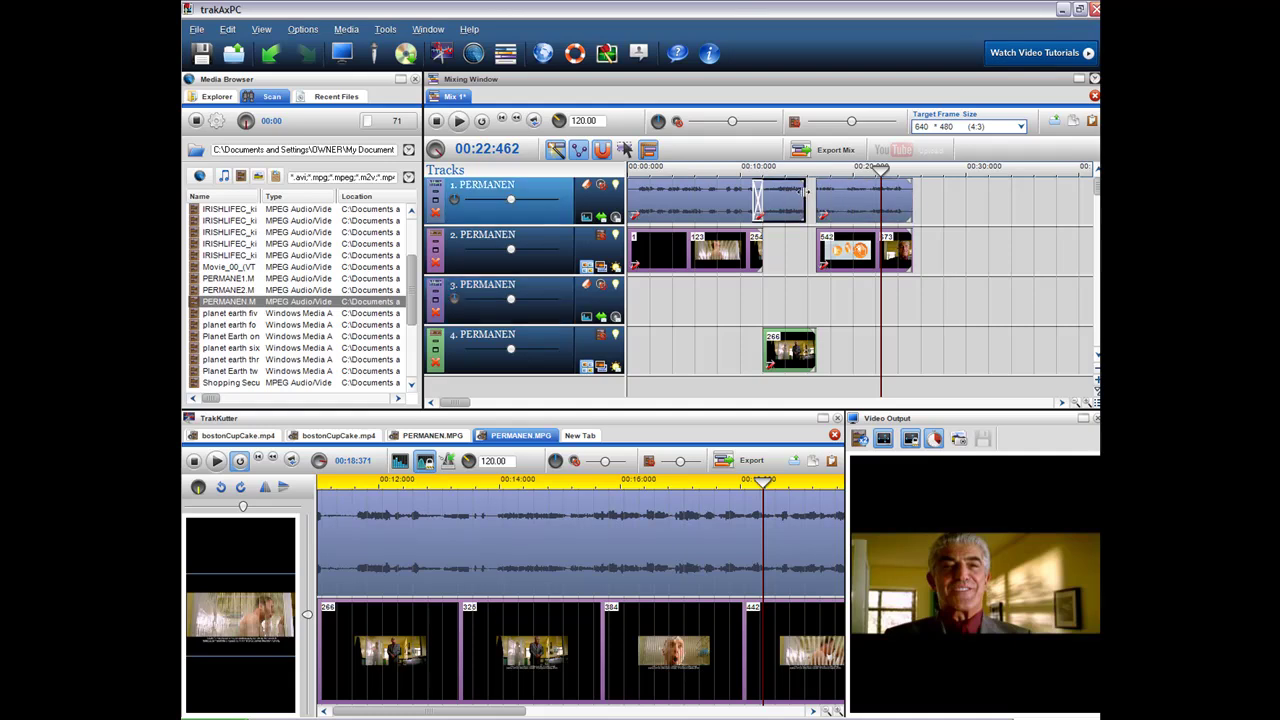
pyautogui.moveTo(805, 195); pyautogui.dragTo(802, 197)
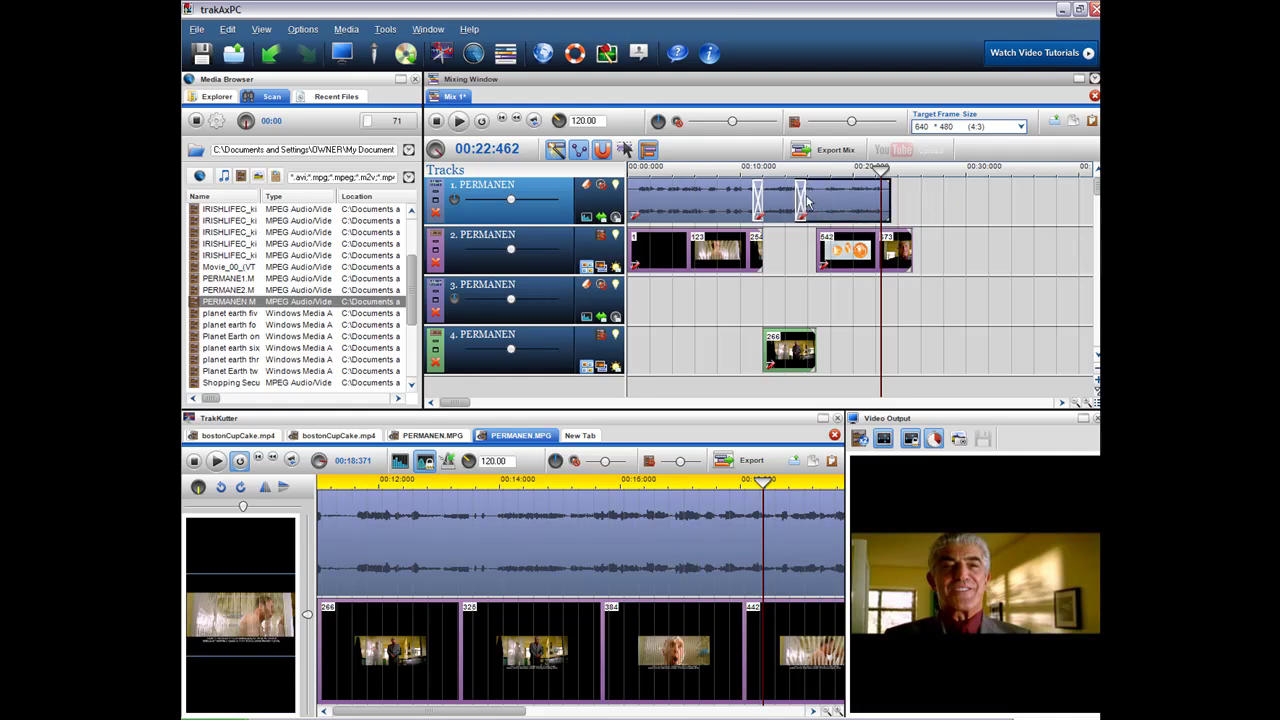
pyautogui.click(805, 363)
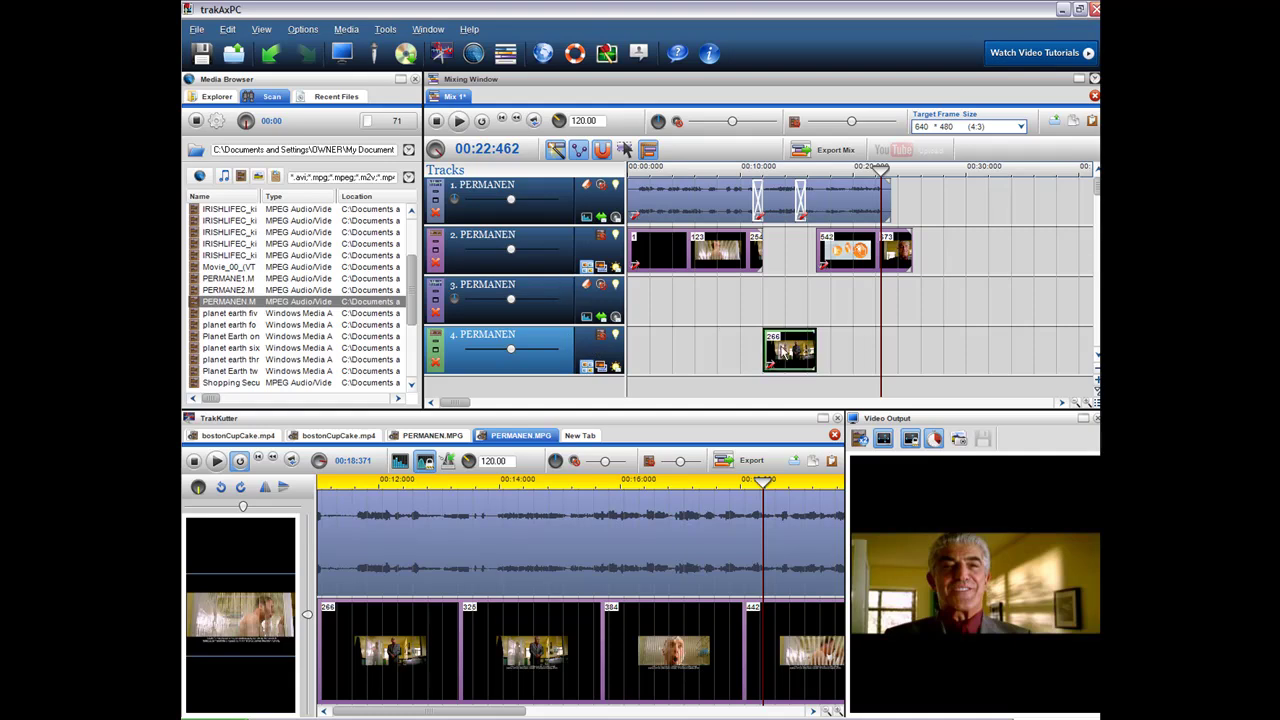
# Step: Move the pasted video from track 4 into track 2, overlapping the last clip for crossfades
pyautogui.moveTo(770, 247); pyautogui.dragTo(761, 255)
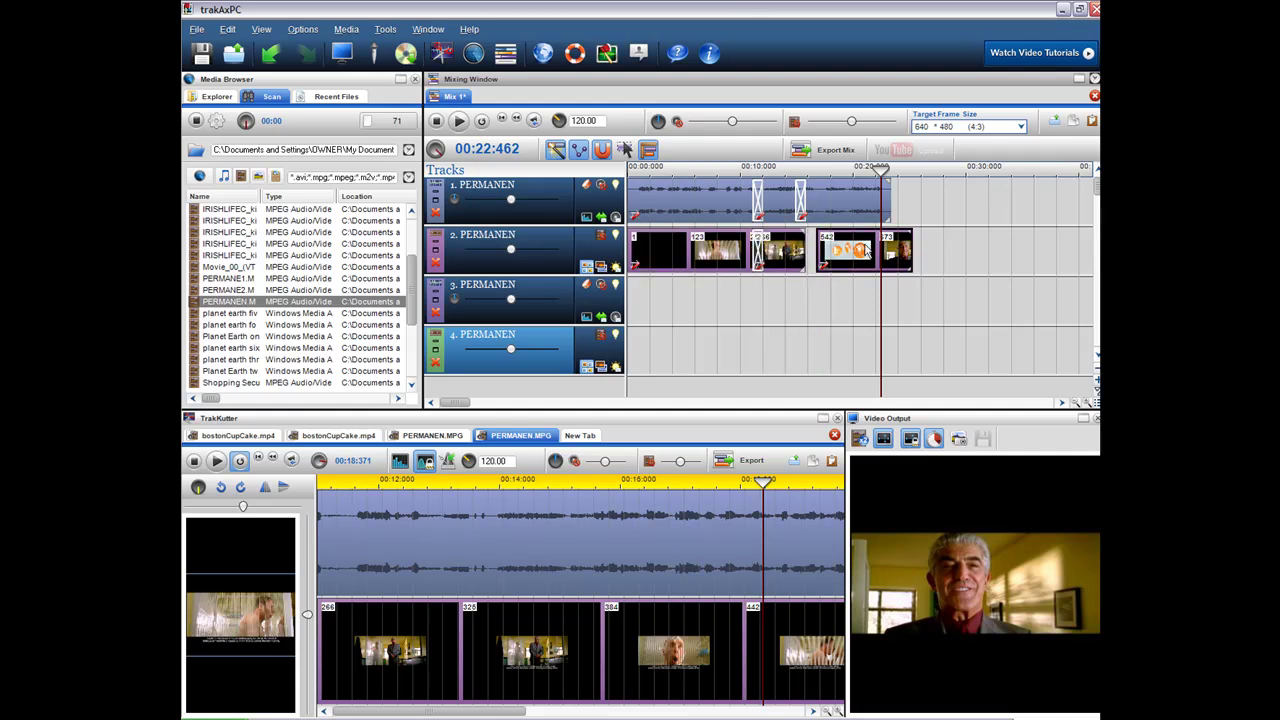
pyautogui.moveTo(865, 253); pyautogui.dragTo(828, 253)
pyautogui.click(707, 296)
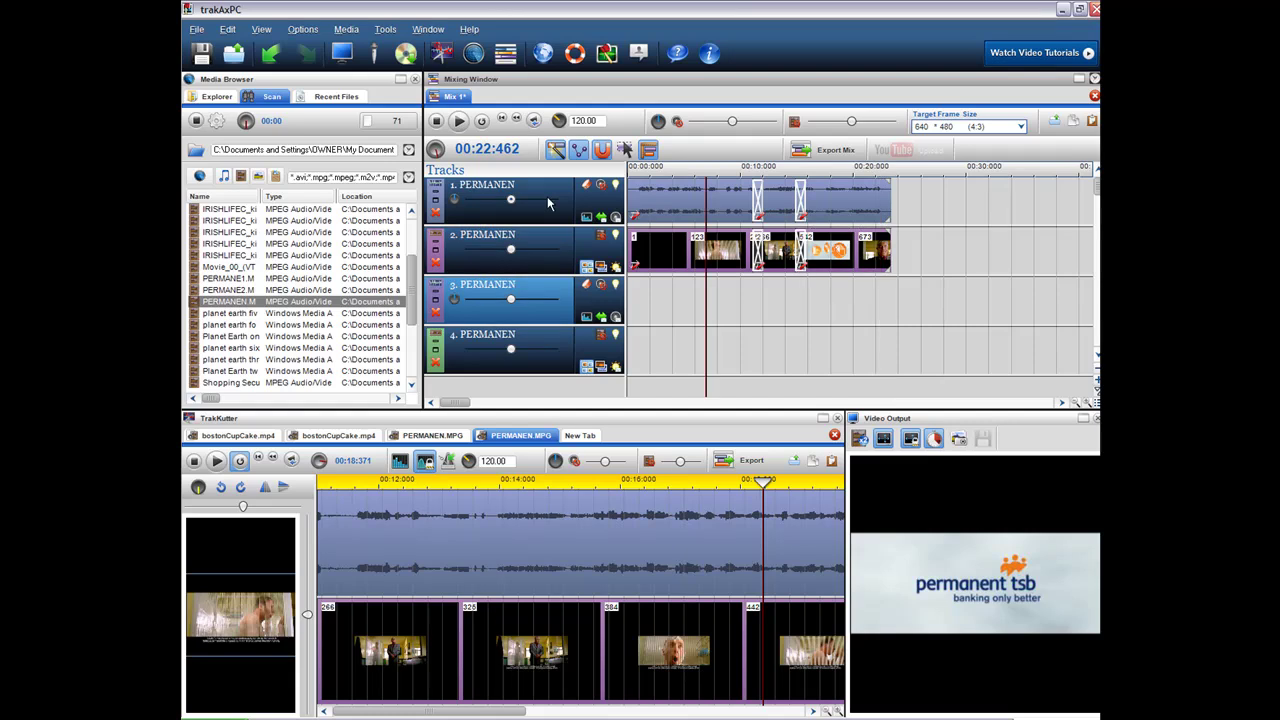
pyautogui.press('space')
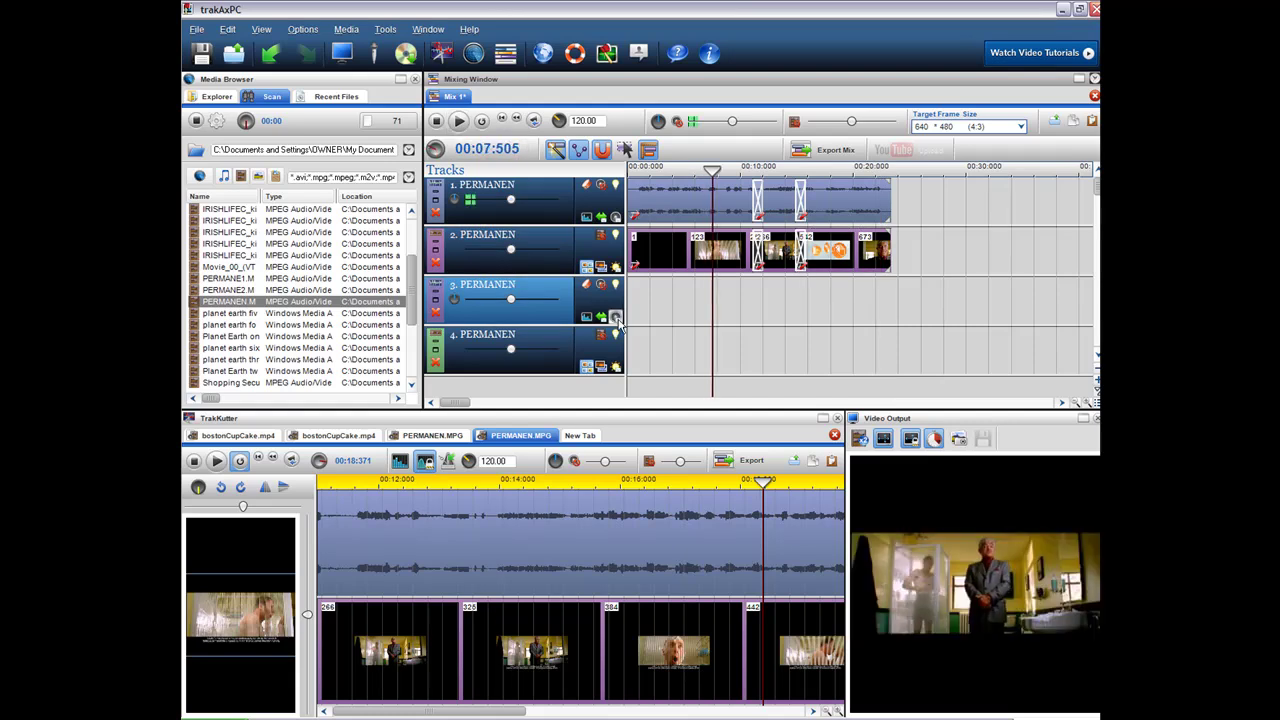